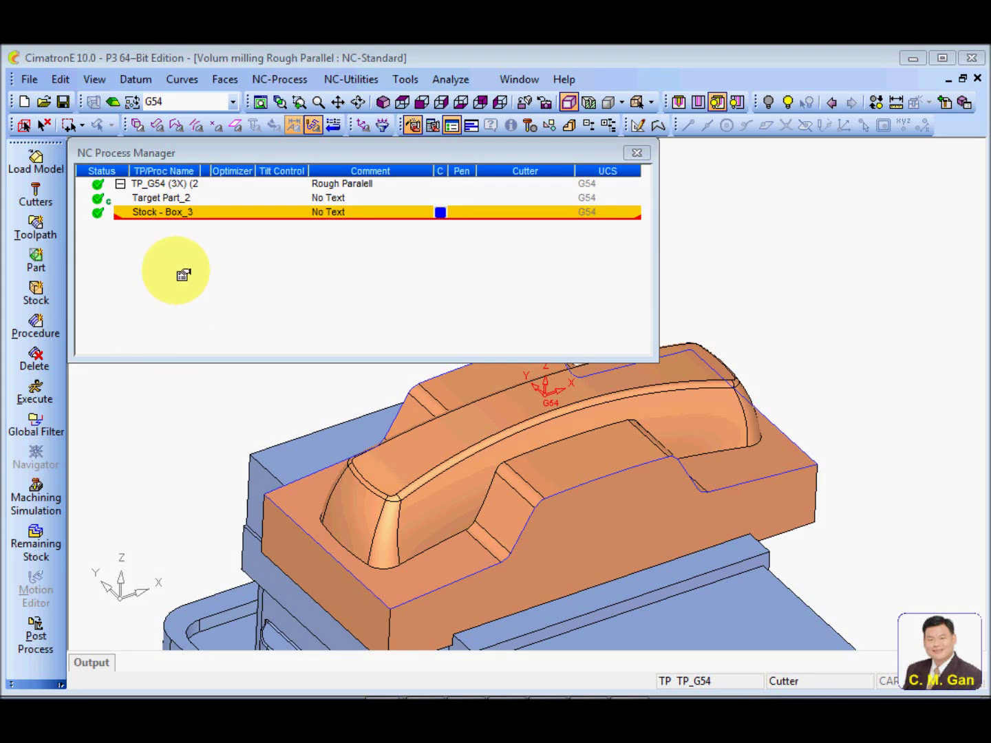
# Step: Apply the 'Volum milling Rough Parallel bn10.pct' template, adding R-Parallel_46 with cutter REM10 under TP_G54
pyautogui.rightClick(224, 268)
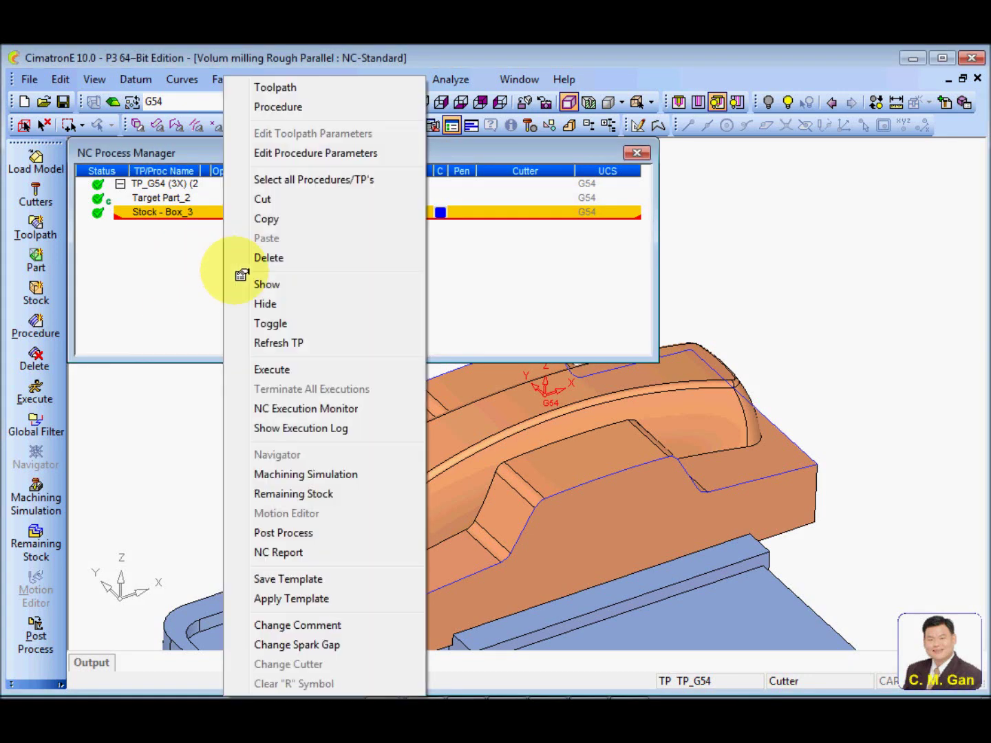
pyautogui.click(320, 597)
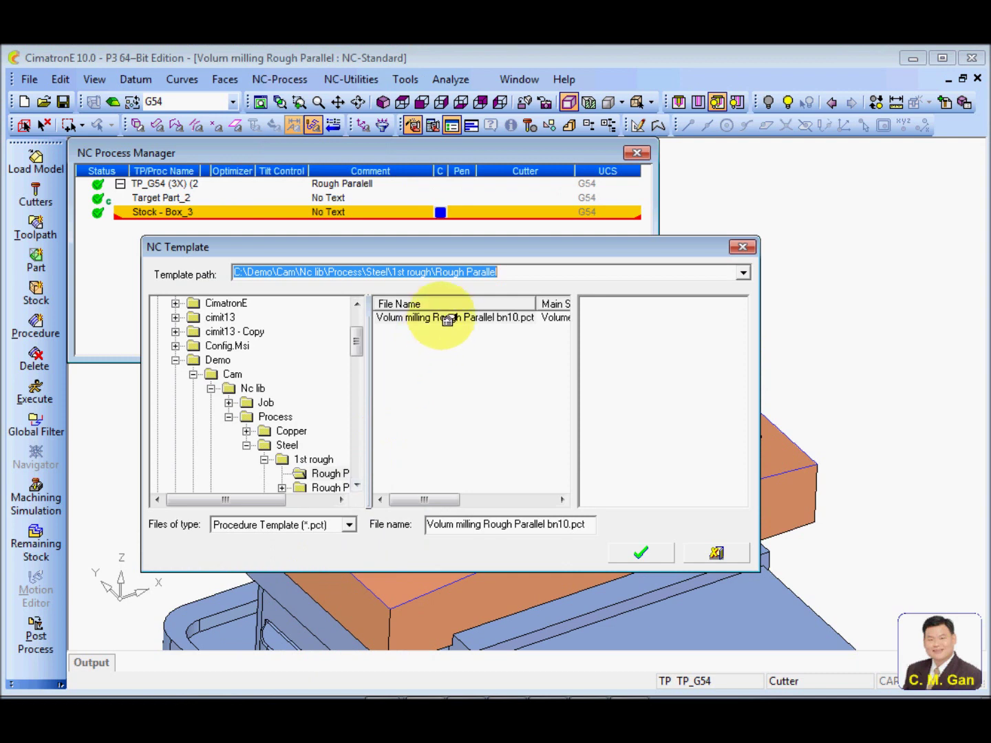
pyautogui.click(447, 319)
pyautogui.click(642, 552)
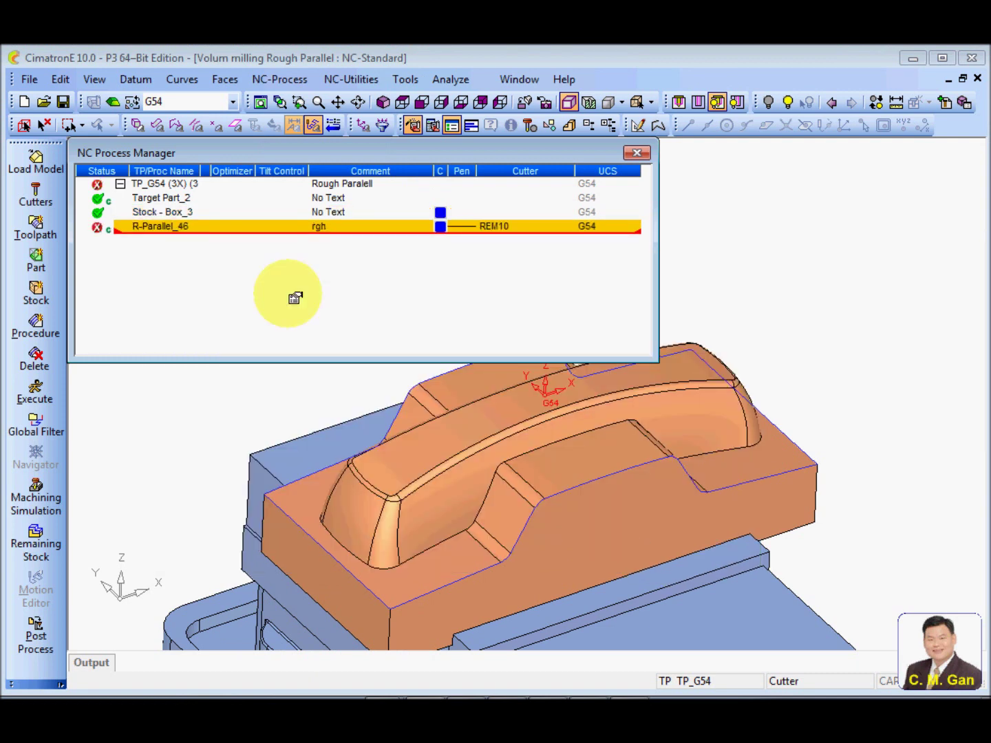
# Step: Open R-Parallel_46 as Volume Milling and review its motion parameters, including Fixed Vertical Step and Side Step
pyautogui.doubleClick(152, 226)
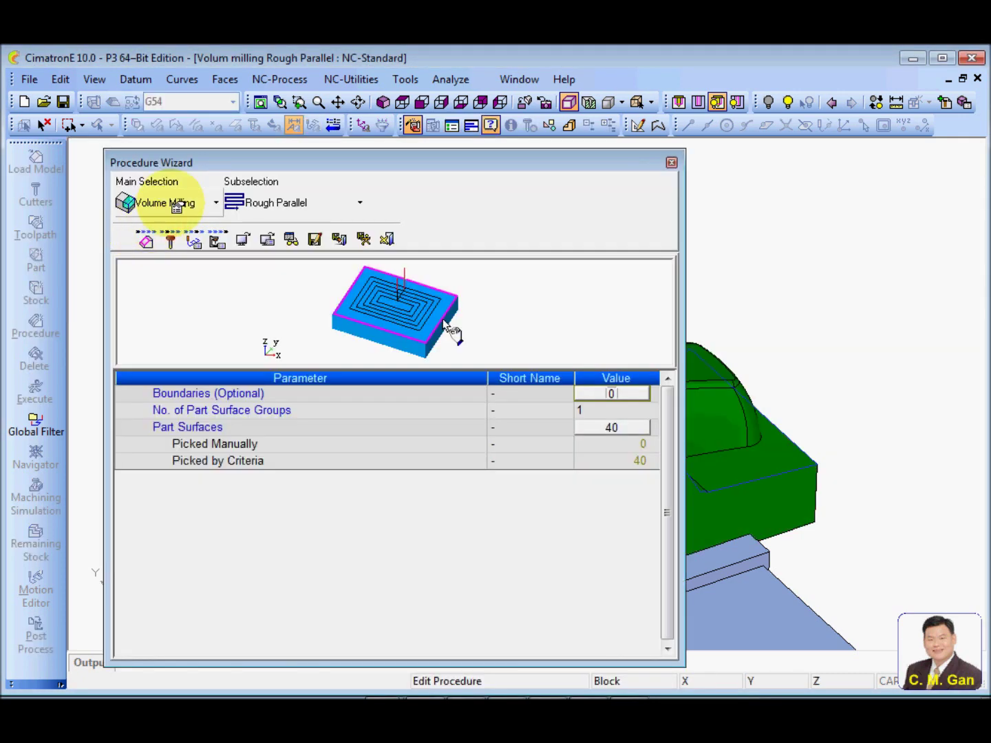
pyautogui.click(177, 207)
pyautogui.click(175, 228)
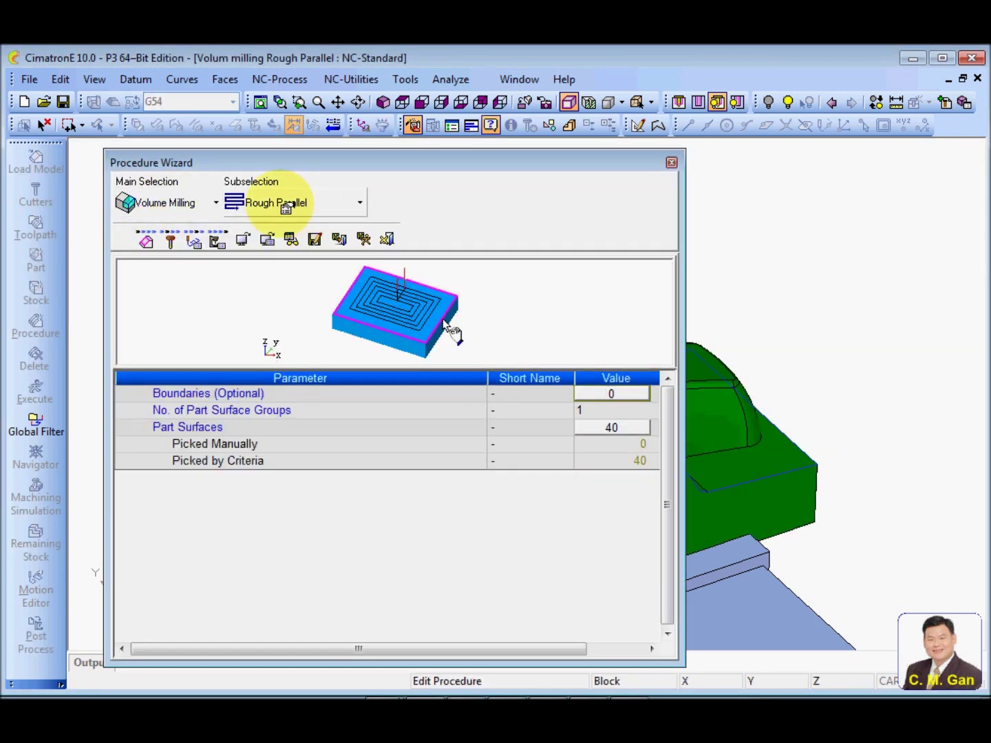
pyautogui.click(195, 241)
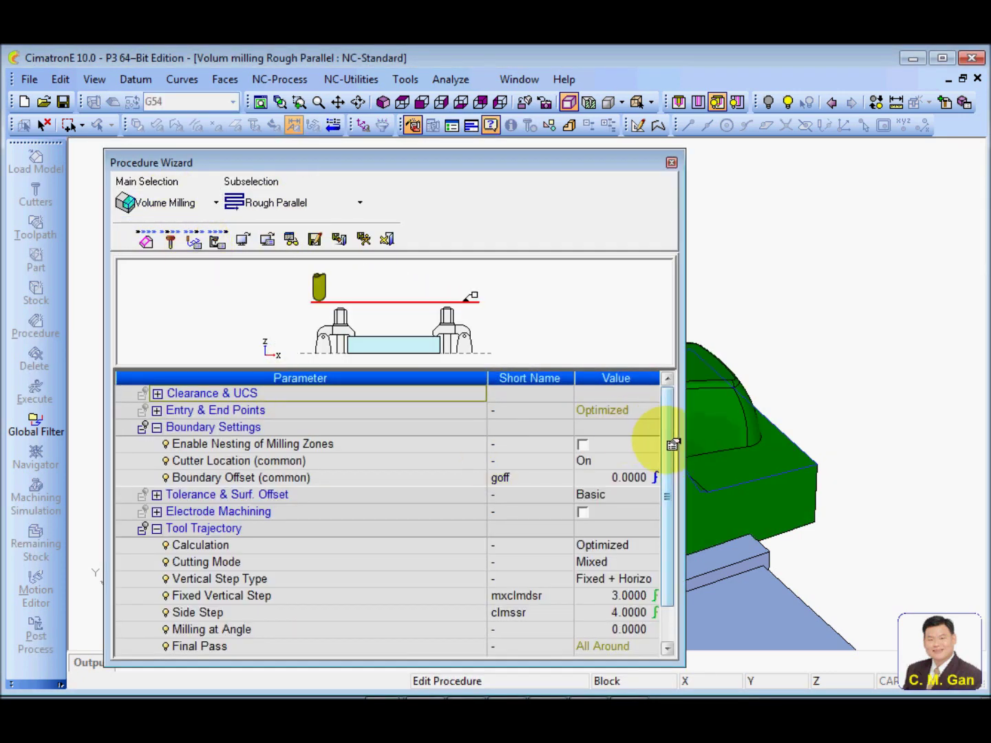
pyautogui.scroll(-3, 673, 445)
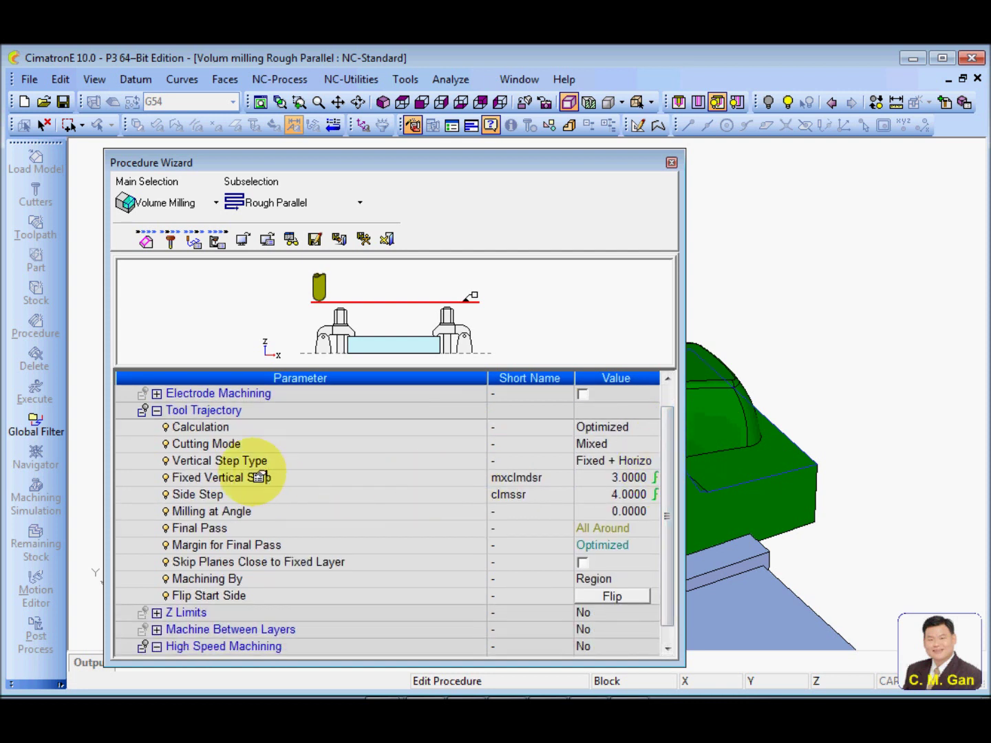
pyautogui.click(188, 478)
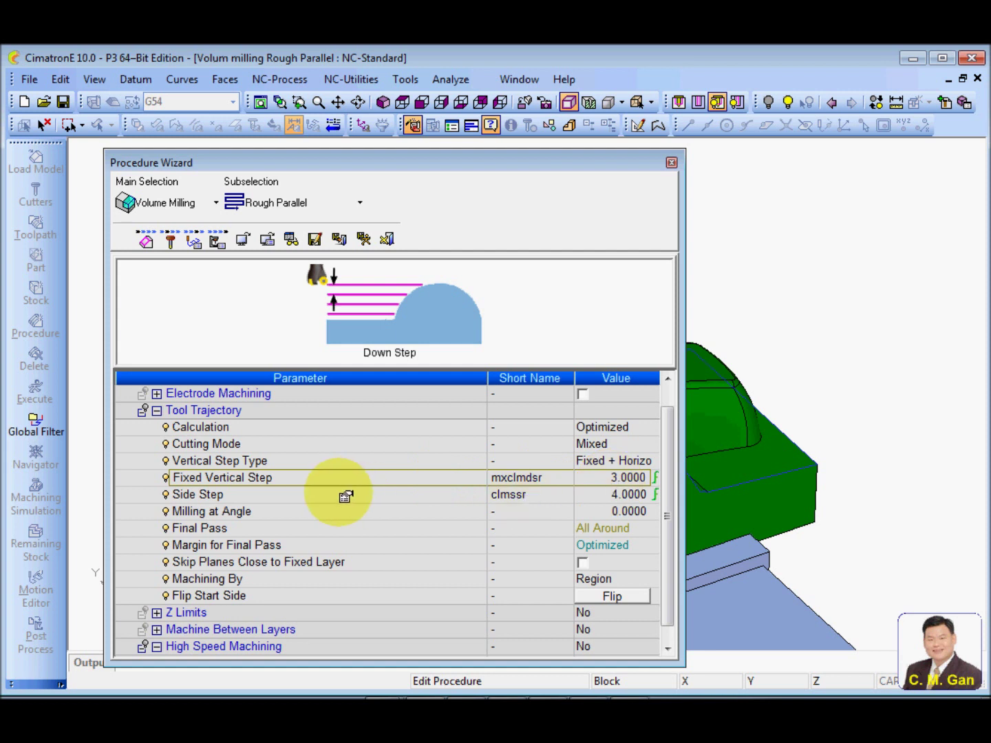
pyautogui.click(344, 495)
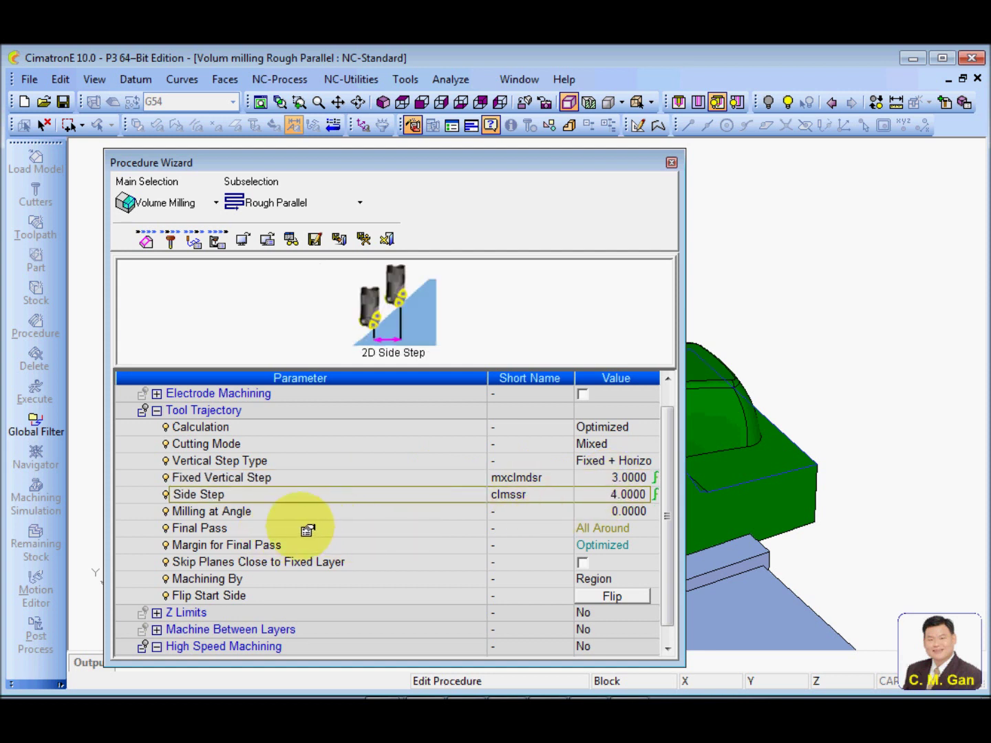
# Step: Set the Cutting Mode to Mixed + Climb Final Pass
pyautogui.click(277, 444)
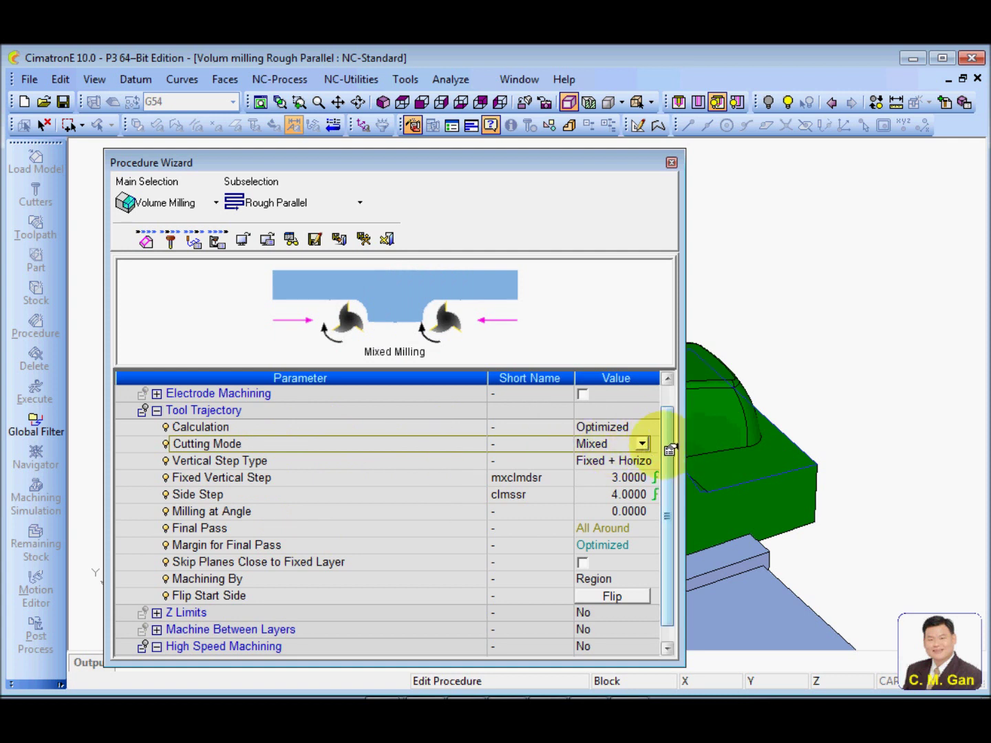
pyautogui.click(645, 445)
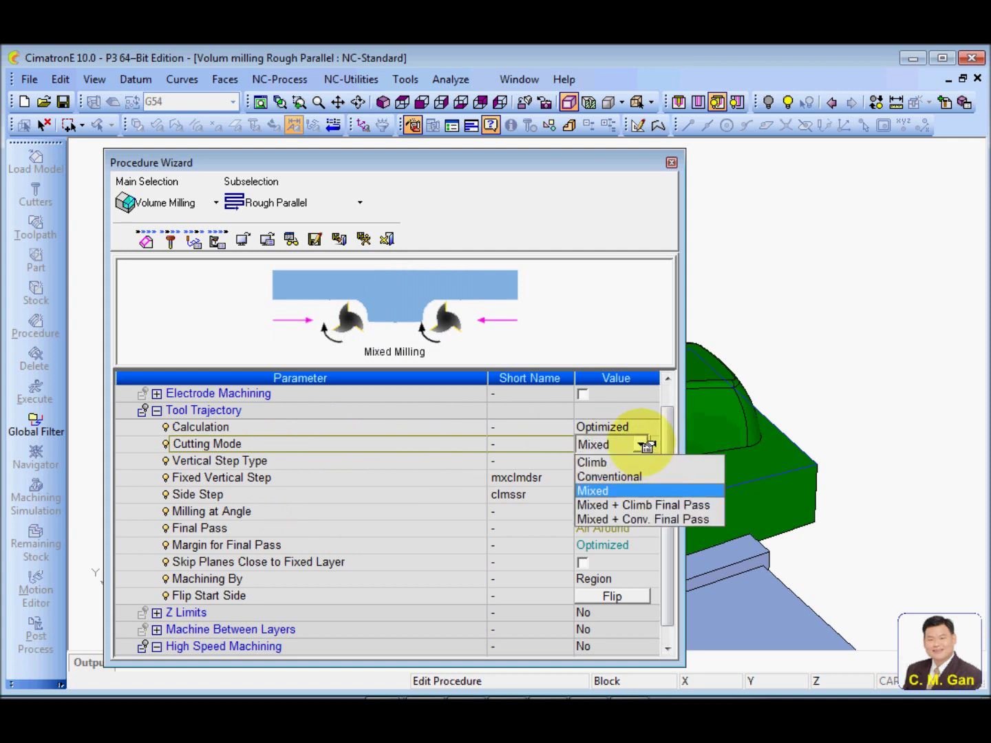
pyautogui.click(615, 506)
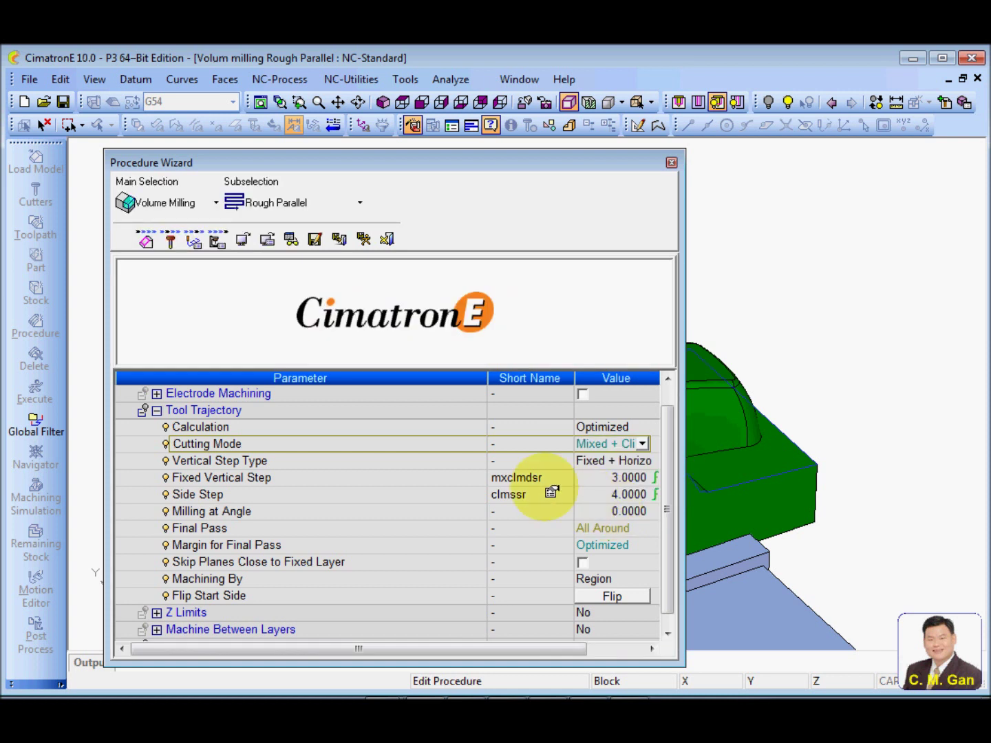
pyautogui.click(641, 444)
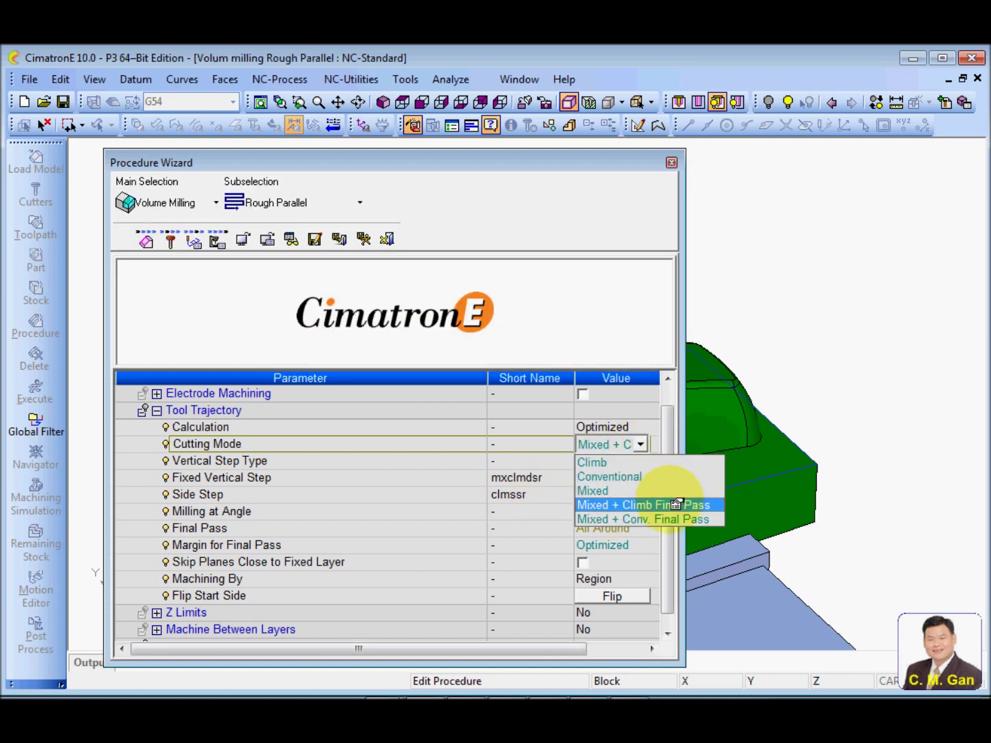
pyautogui.click(682, 507)
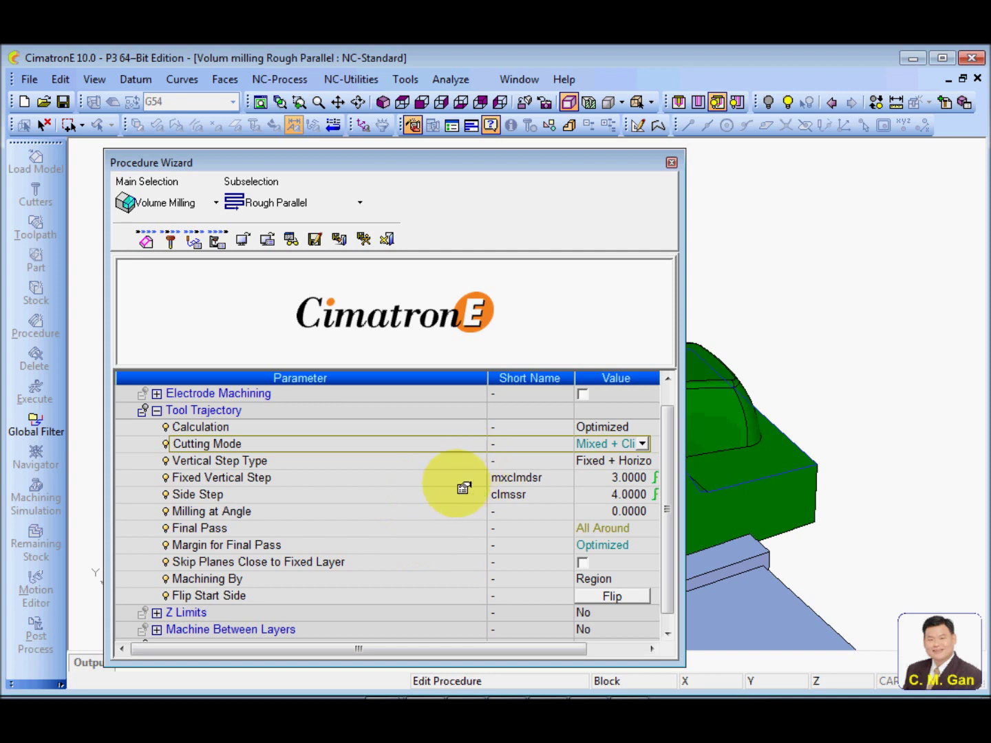
pyautogui.click(390, 479)
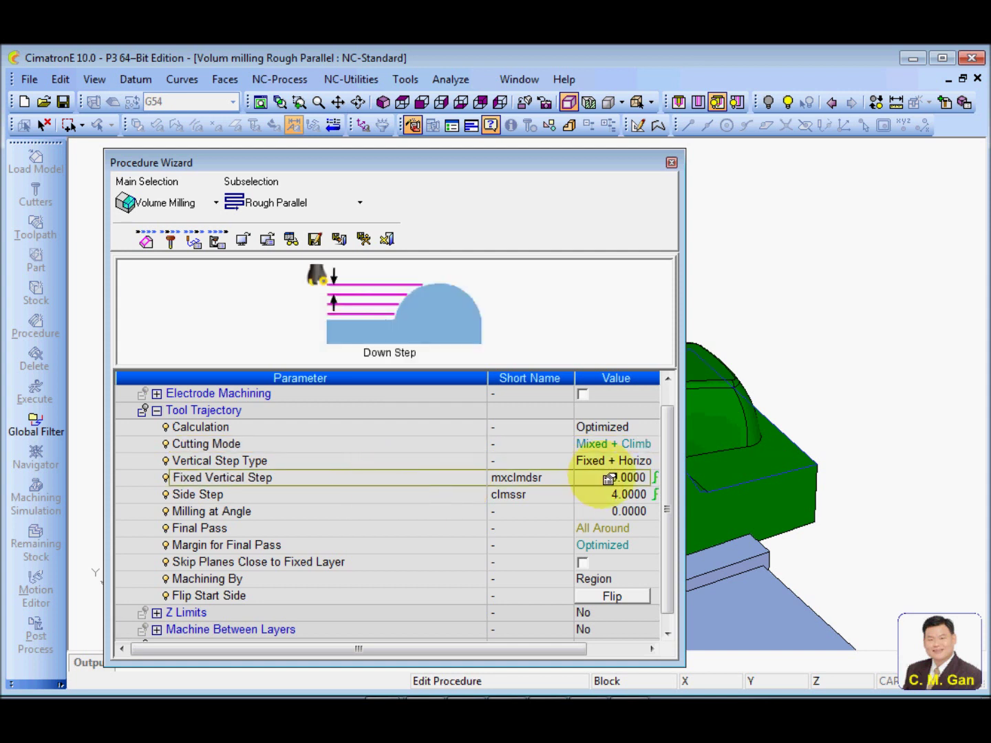
# Step: Enter 0.70*tldi as the Side Step so it resolves to 7.0000
pyautogui.click(484, 498)
pyautogui.click(596, 495)
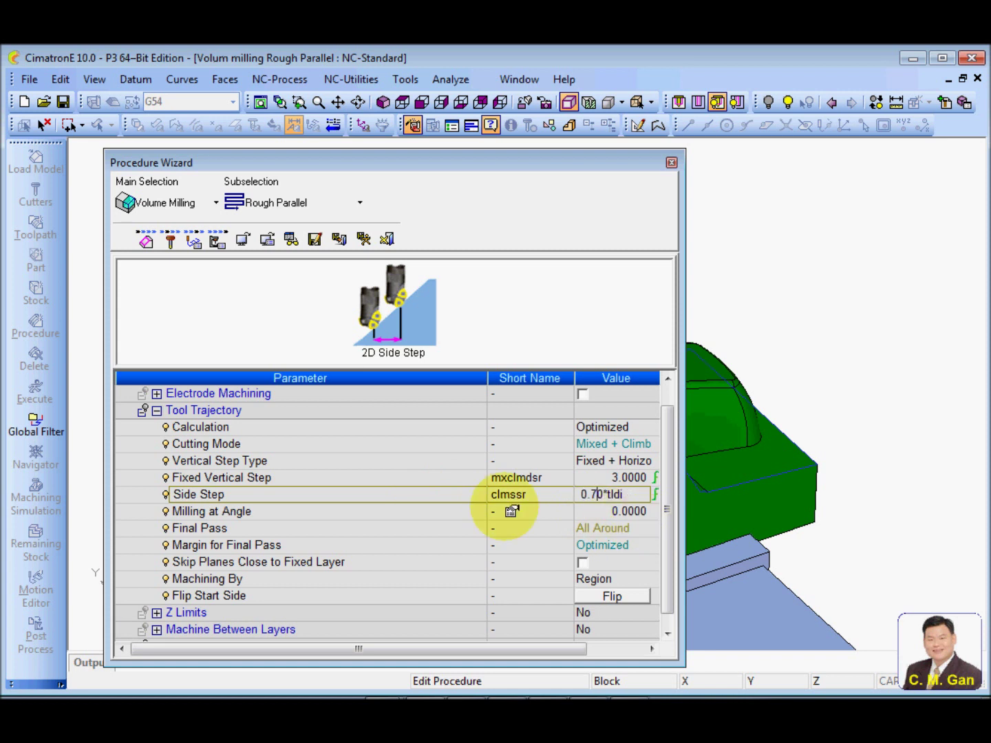
pyautogui.click(467, 494)
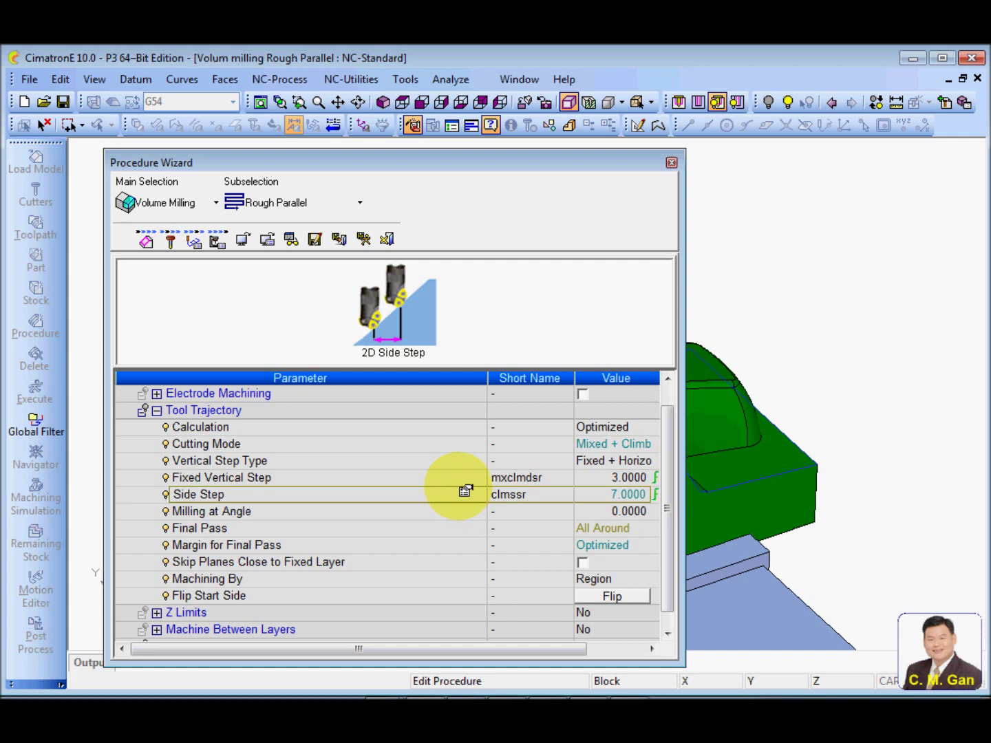
pyautogui.click(392, 516)
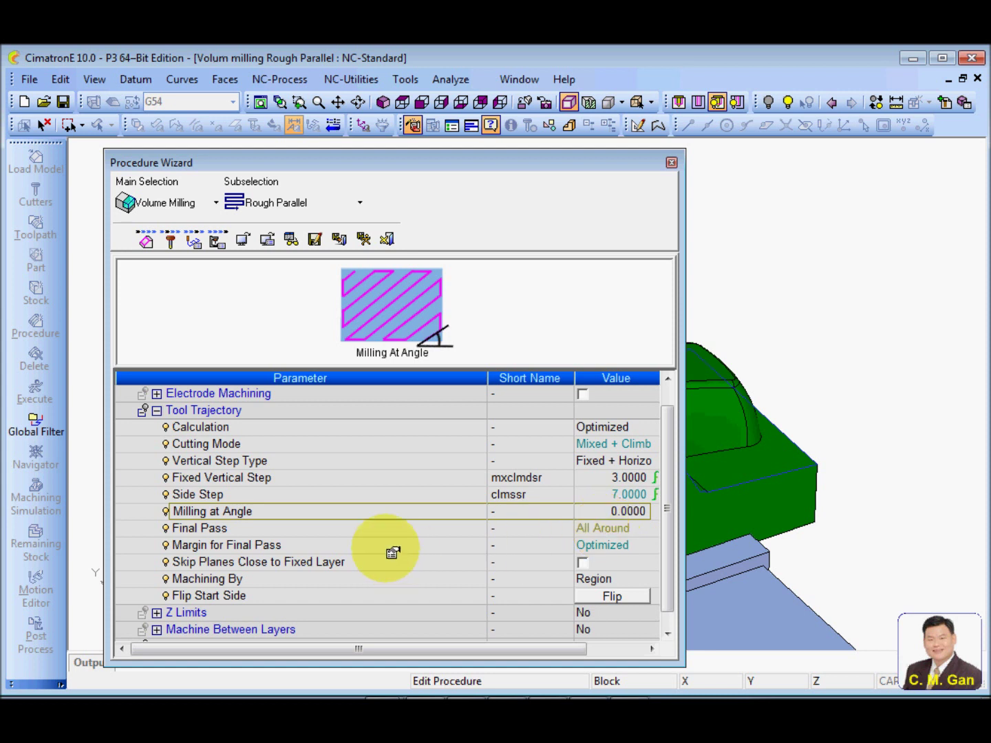
pyautogui.click(387, 548)
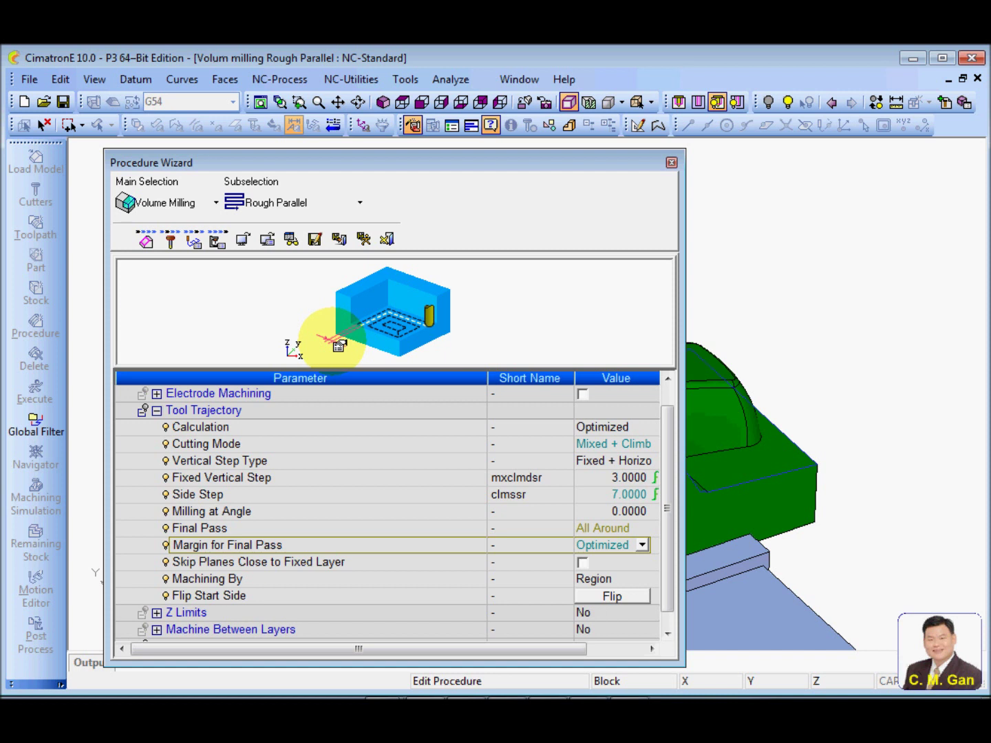
# Step: Try a User-Defined final-pass margin with a 0.7000 margin offset
pyautogui.click(642, 545)
pyautogui.click(607, 578)
pyautogui.click(591, 562)
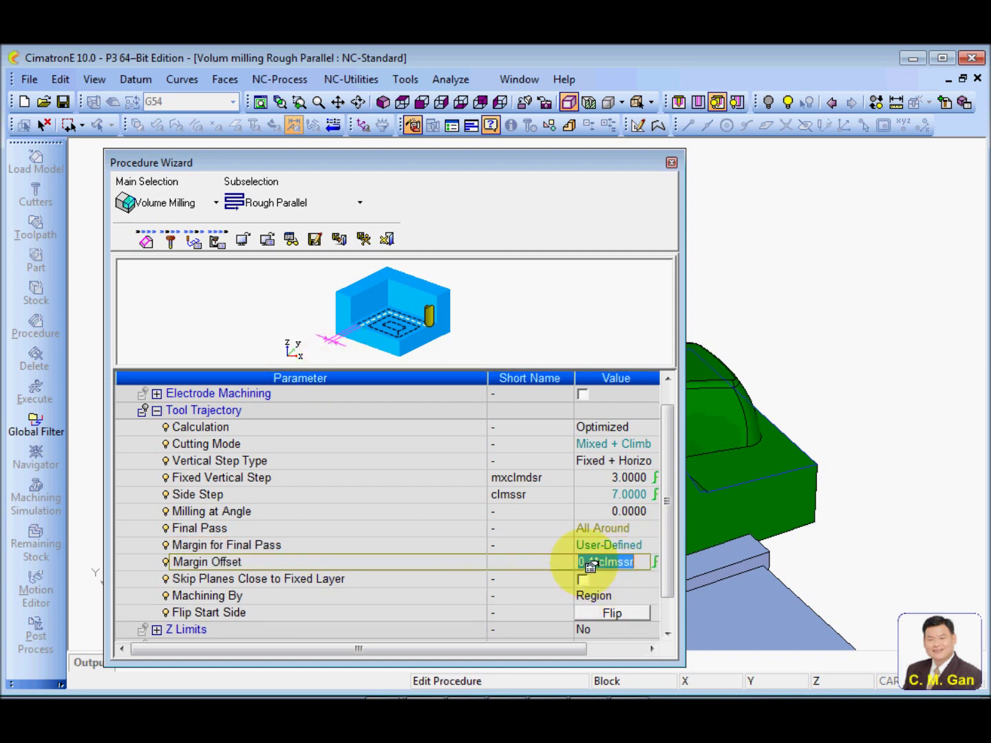
pyautogui.click(468, 561)
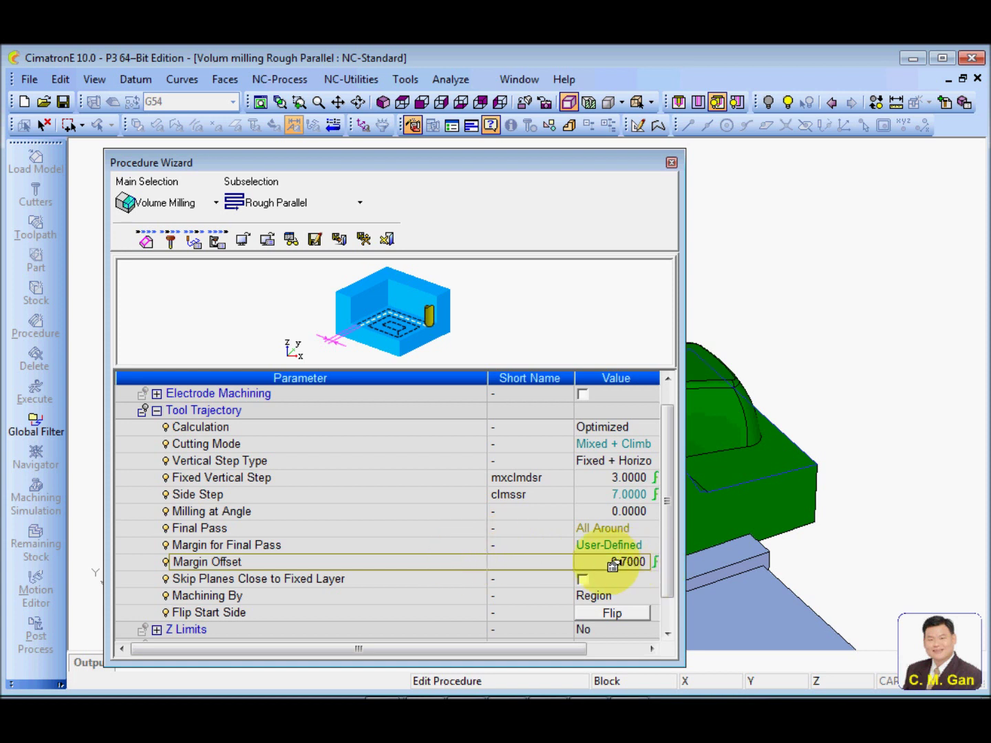
# Step: Revert the final-pass margin to Optimized, then save and calculate the procedure
pyautogui.click(640, 544)
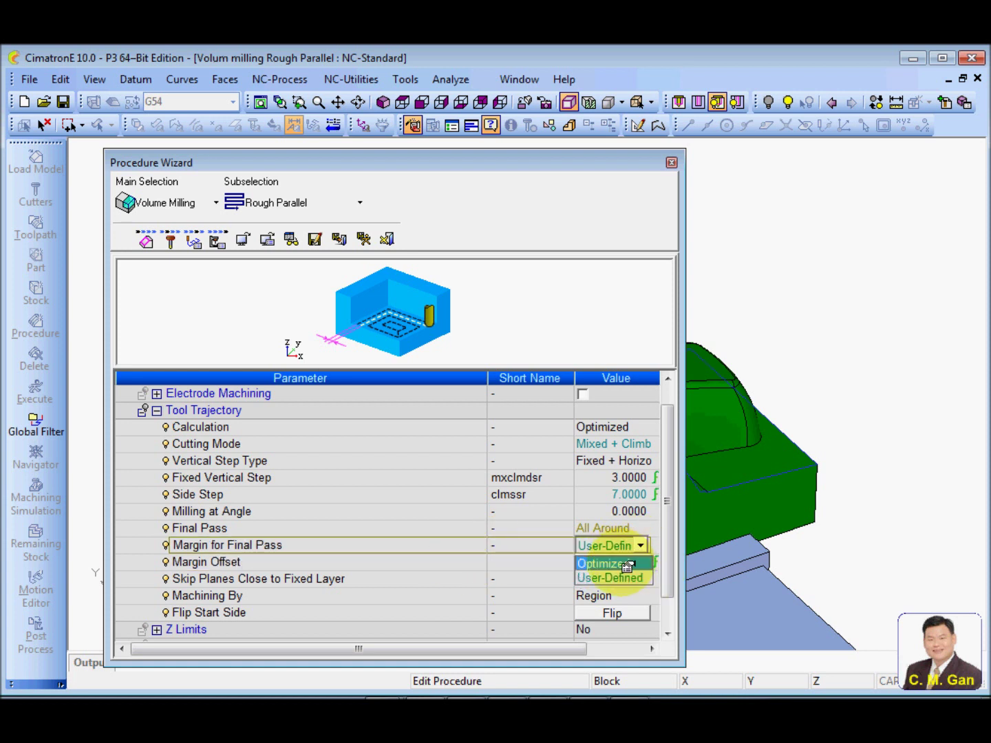
pyautogui.click(628, 565)
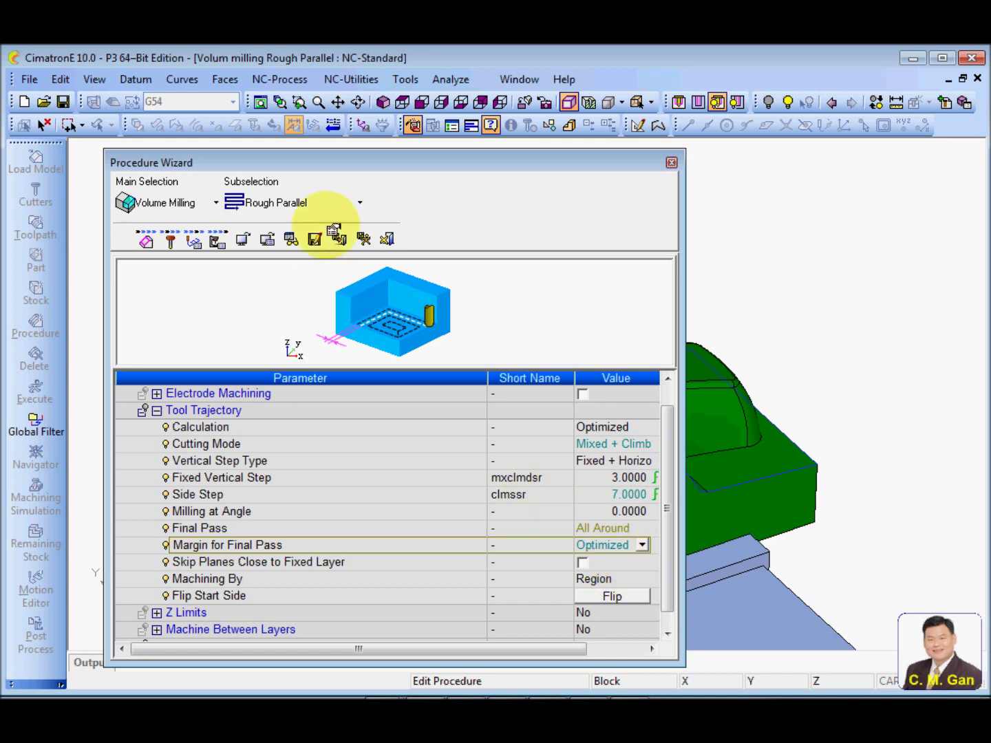
pyautogui.click(363, 239)
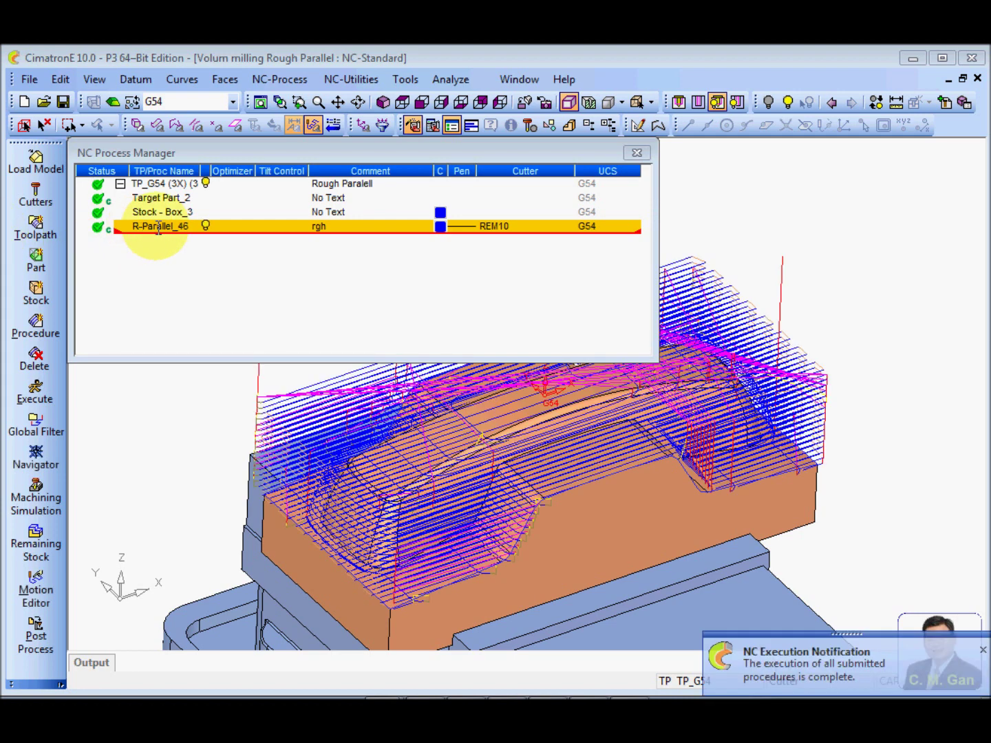
# Step: Confirm the machining simulation settings and play the Rough Parallel_46 cut in ModuleWorks
pyautogui.click(36, 497)
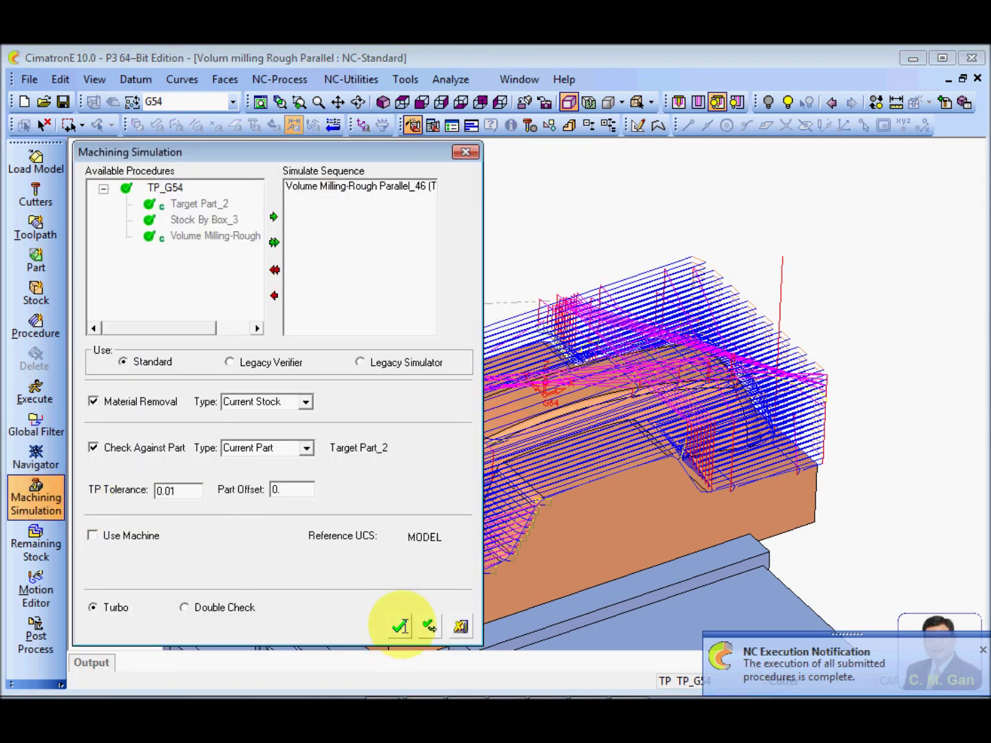
pyautogui.click(399, 626)
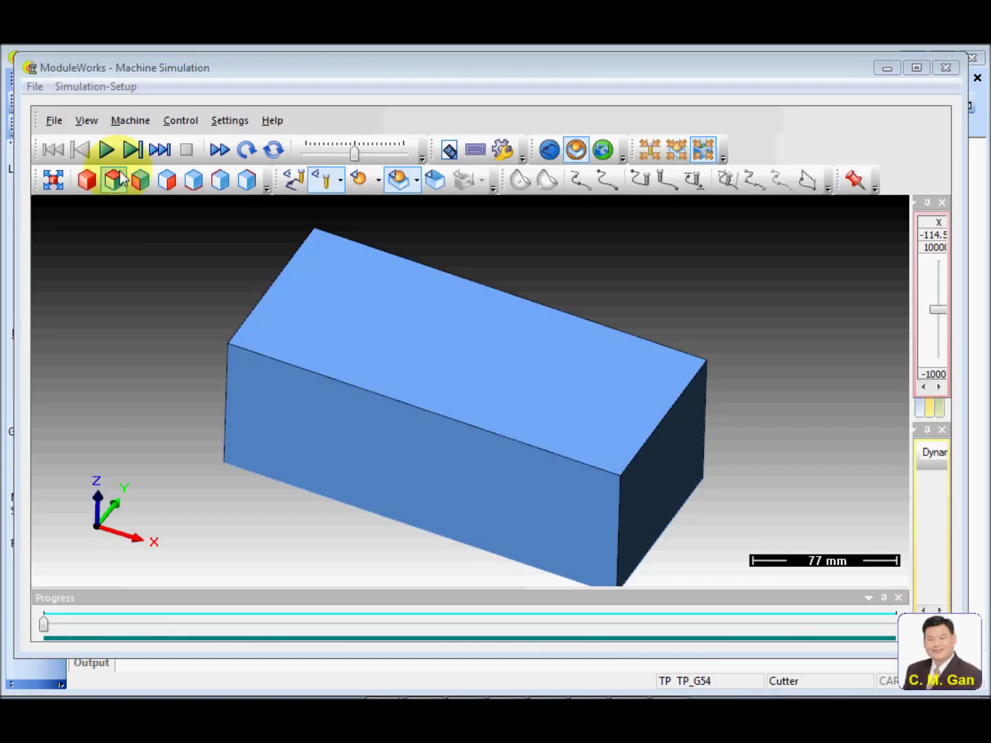
pyautogui.click(105, 149)
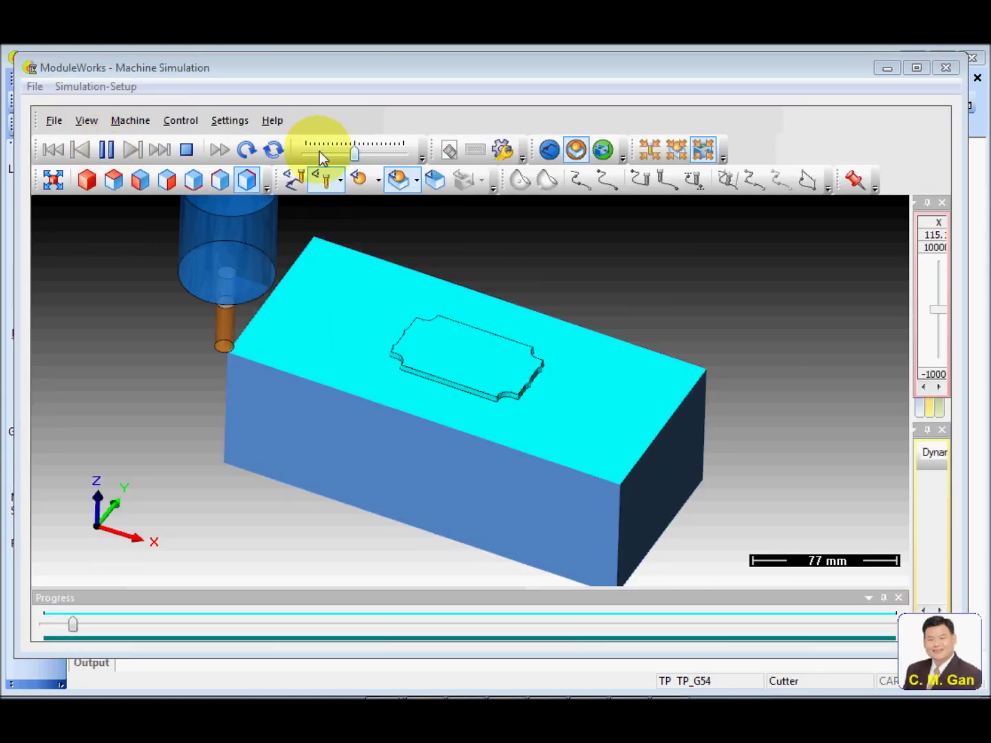
# Step: Slow down then speed up the simulation, then pause it and reset to uncut stock
pyautogui.moveTo(353, 152); pyautogui.dragTo(342, 154)
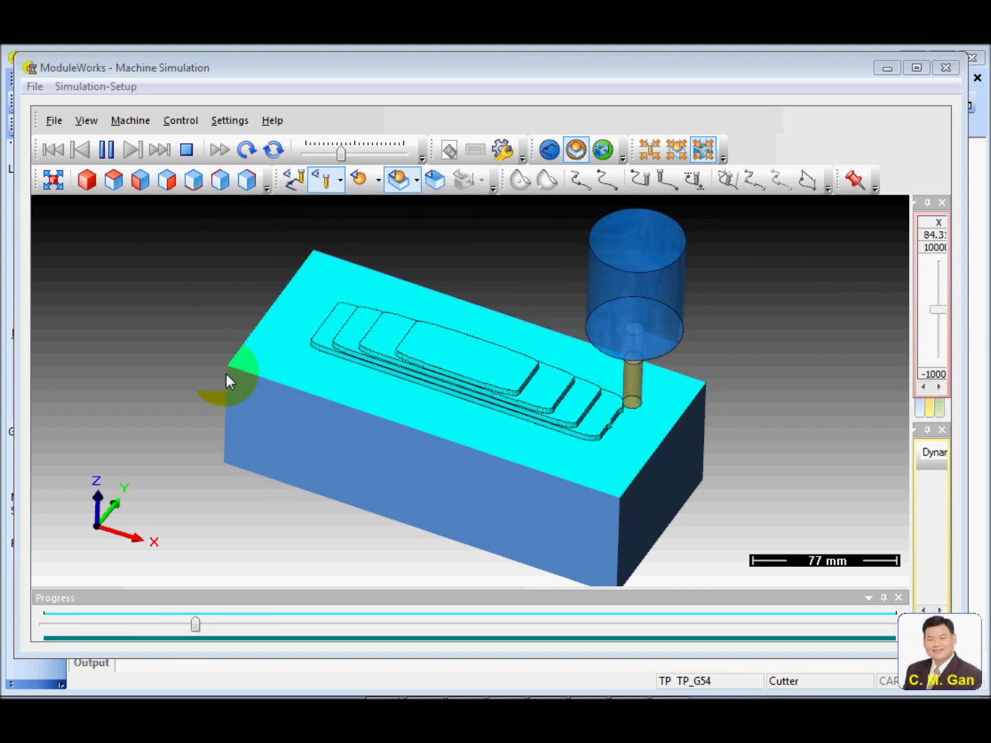
pyautogui.moveTo(341, 153); pyautogui.dragTo(355, 158)
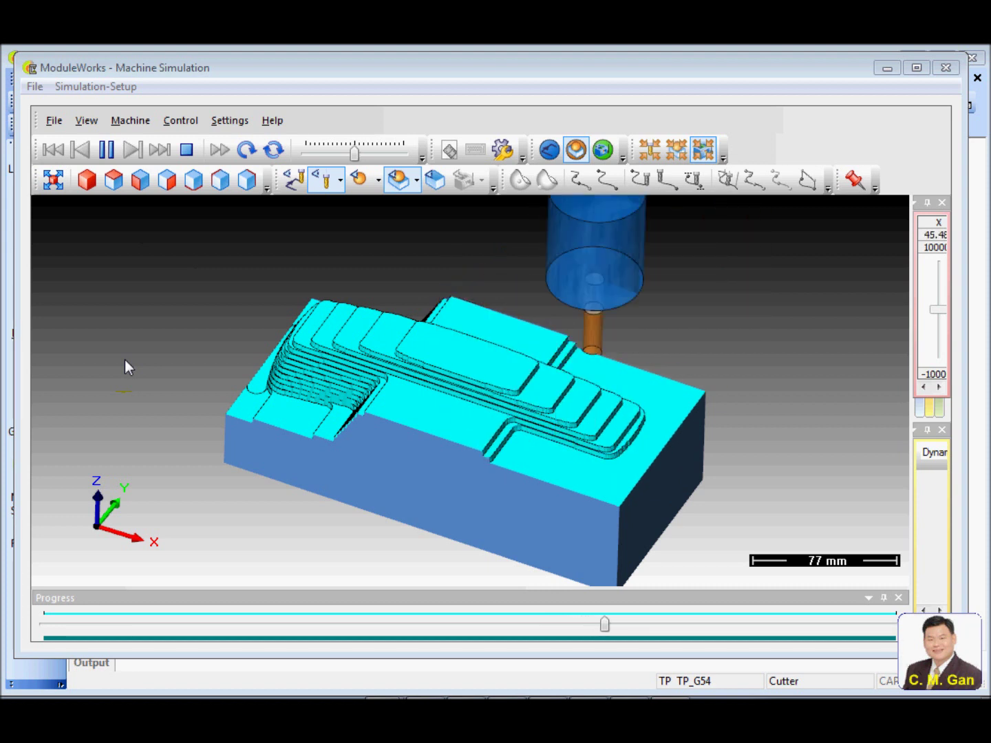
pyautogui.click(107, 150)
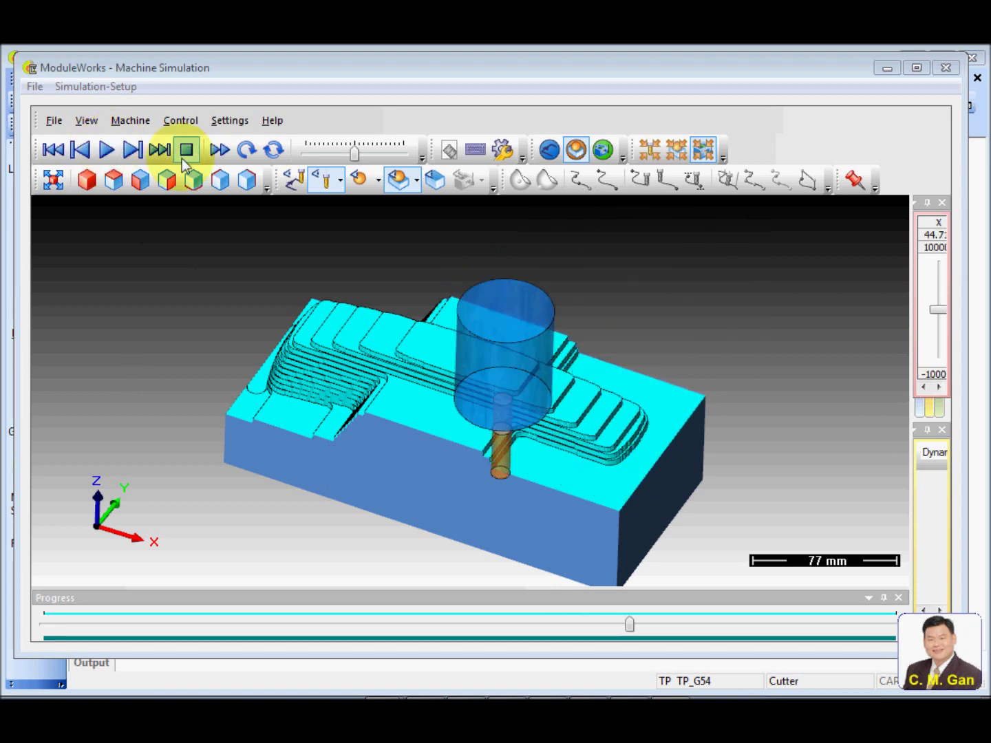
pyautogui.click(186, 149)
pyautogui.click(945, 67)
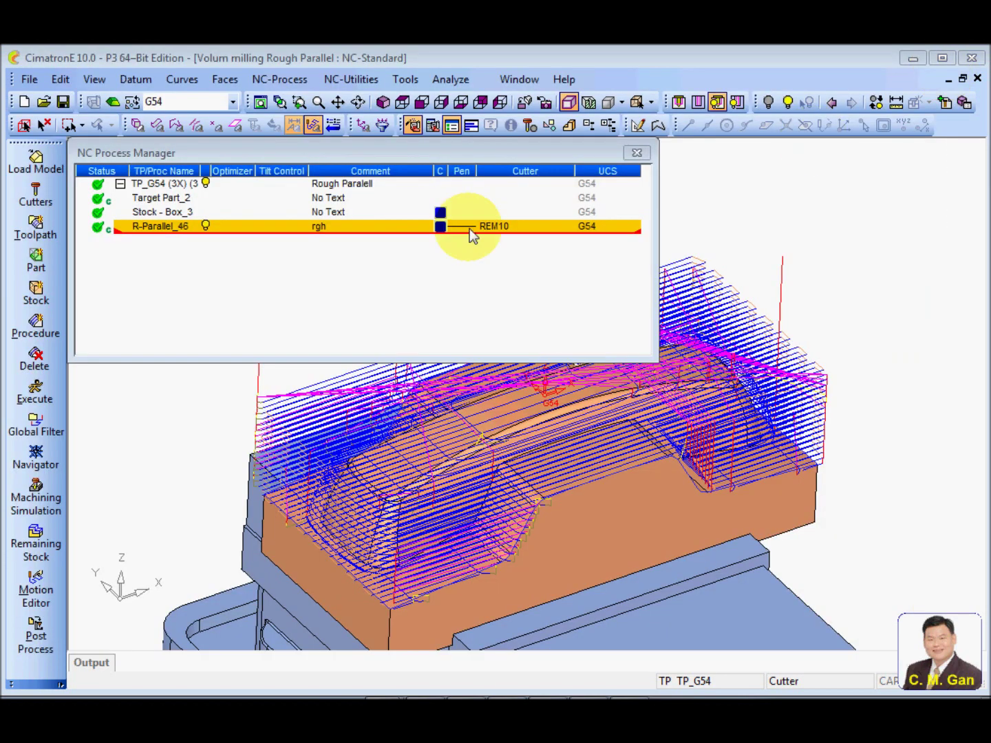
pyautogui.doubleClick(159, 227)
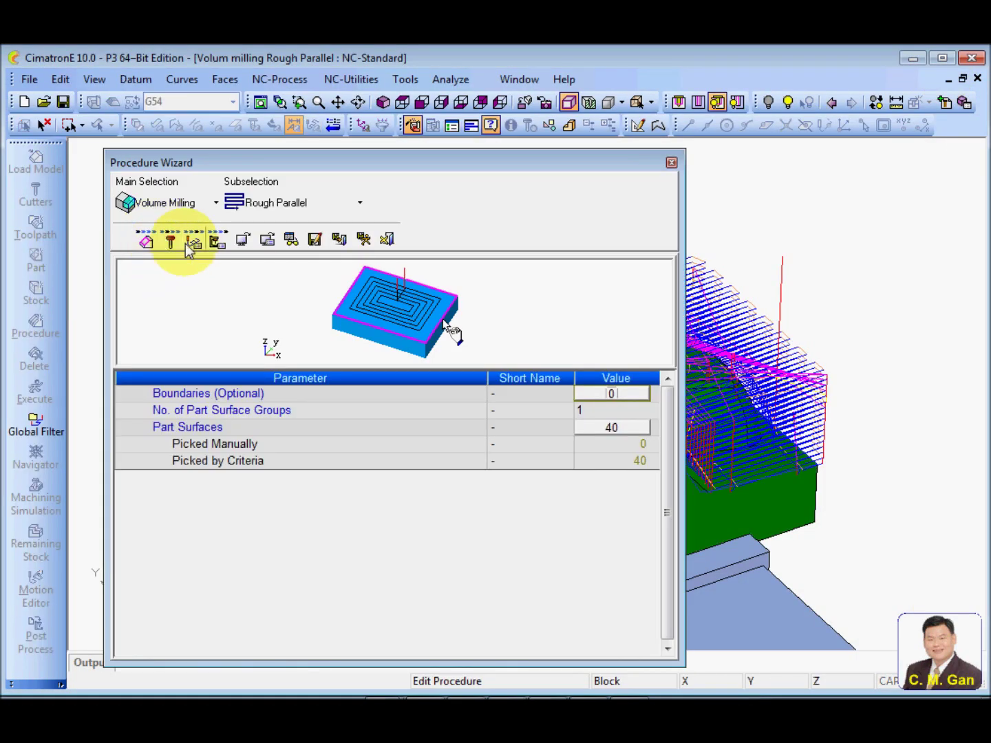
pyautogui.click(194, 242)
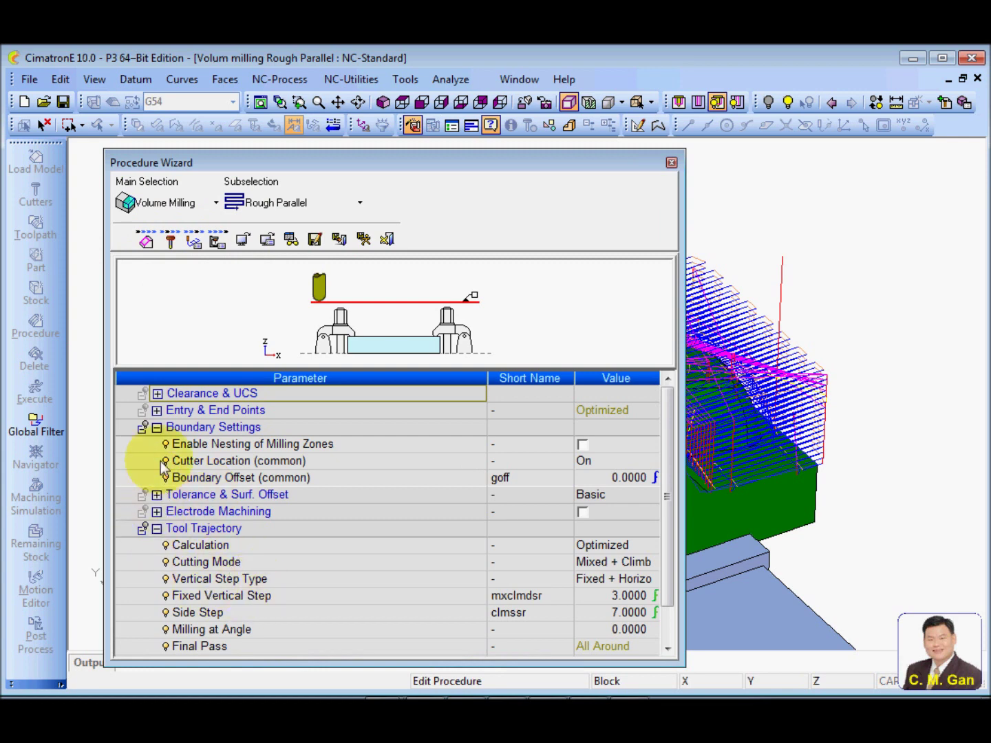
pyautogui.click(157, 411)
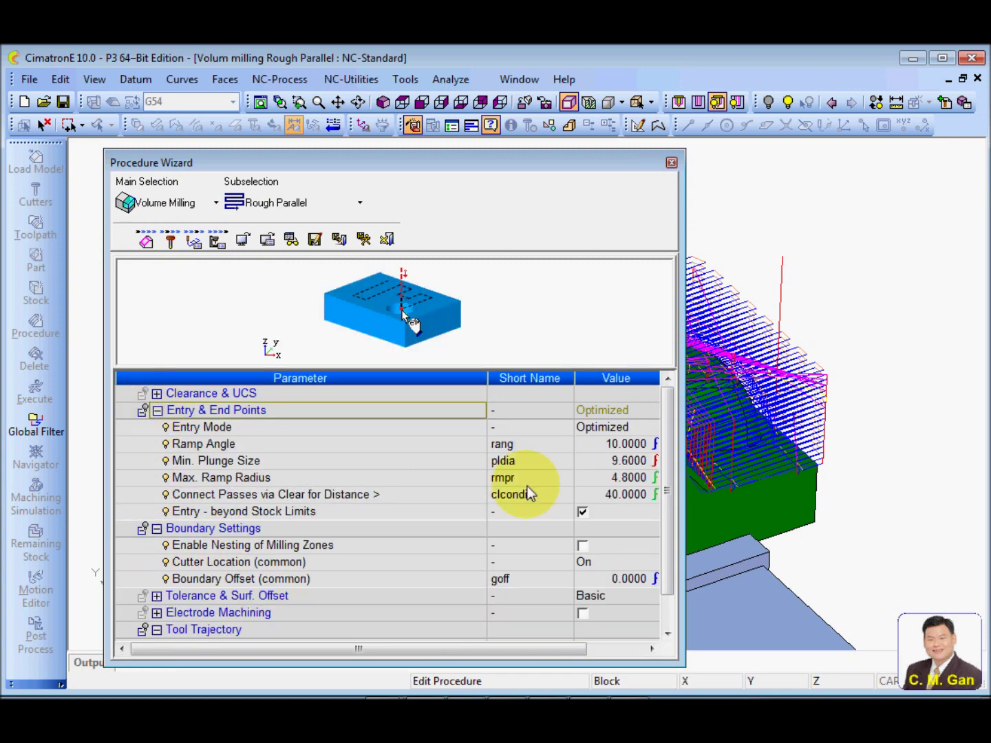
pyautogui.click(376, 445)
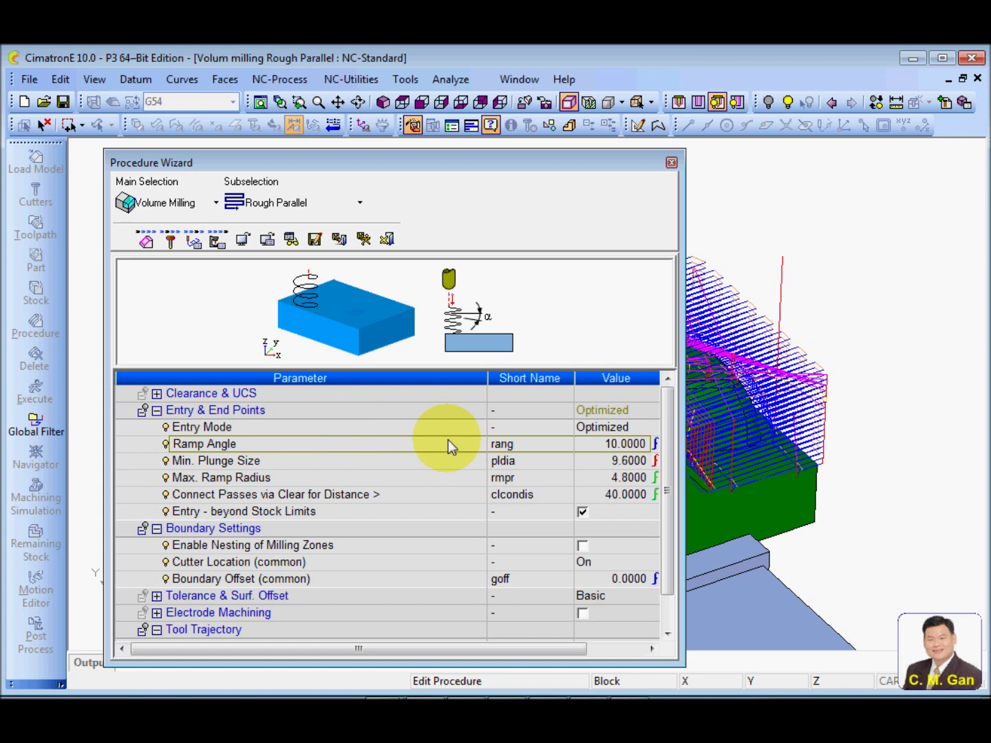
pyautogui.click(388, 238)
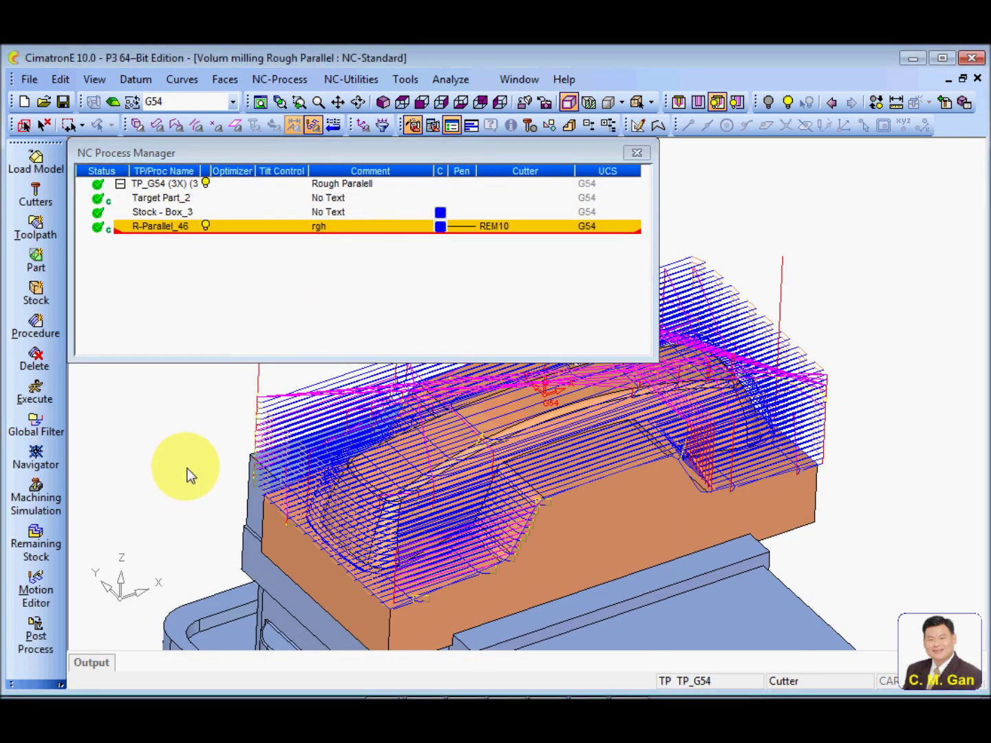
# Step: Copy the TP_G54 toolpath and paste it as a duplicate, TP_G54_0
pyautogui.click(208, 188)
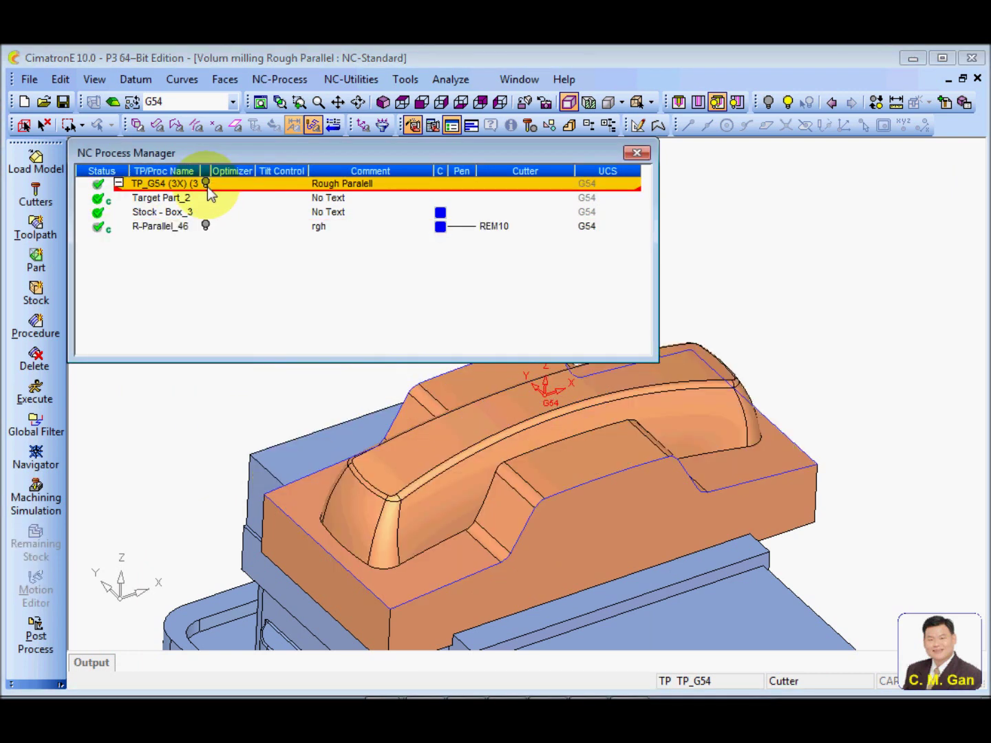
pyautogui.click(119, 183)
pyautogui.rightClick(149, 186)
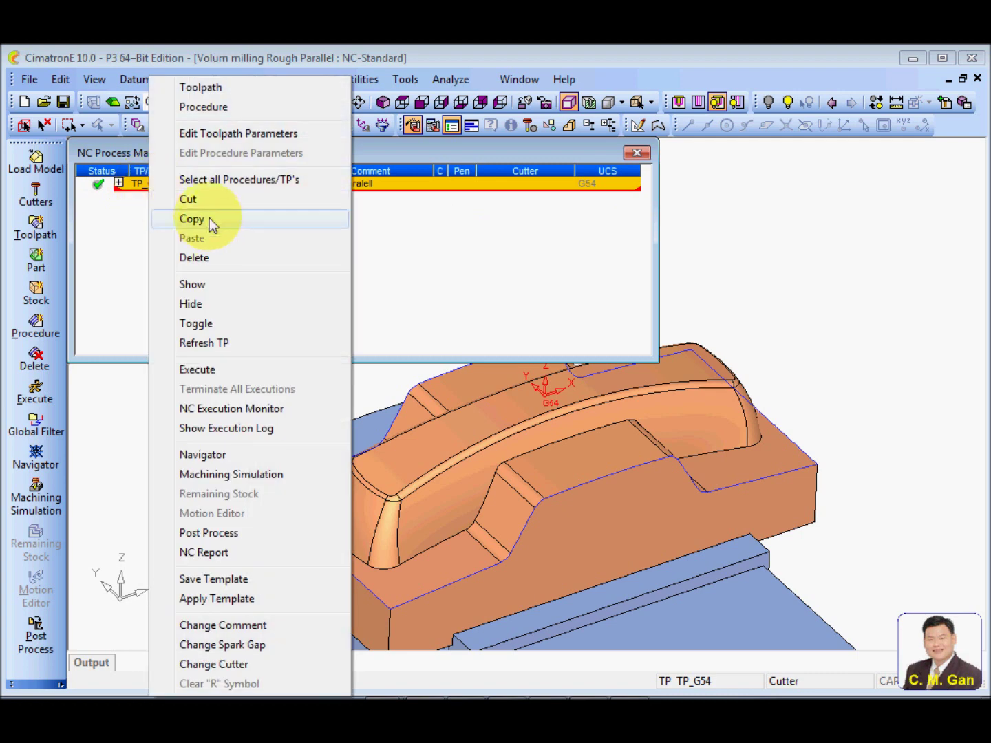
pyautogui.click(208, 219)
pyautogui.rightClick(167, 194)
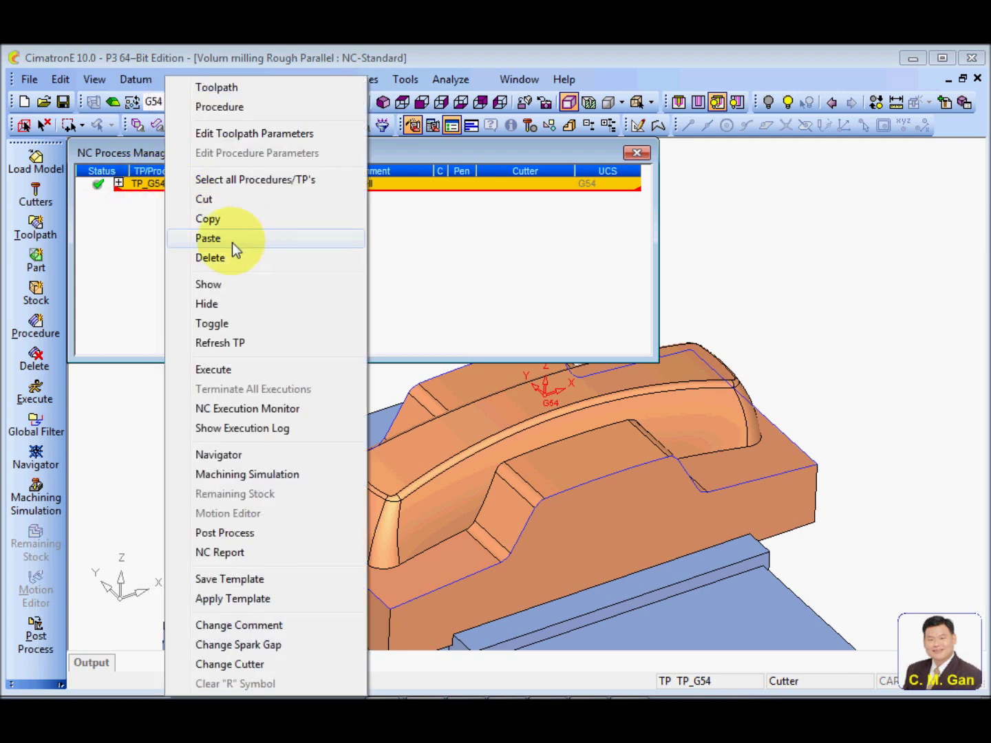
pyautogui.click(232, 239)
# Step: Change the new toolpath's comment to 'Rough Zcut'
pyautogui.click(379, 210)
pyautogui.click(390, 216)
pyautogui.press('BackSpace')
pyautogui.press('BackSpace')
pyautogui.write('ll')
pyautogui.doubleClick(373, 217)
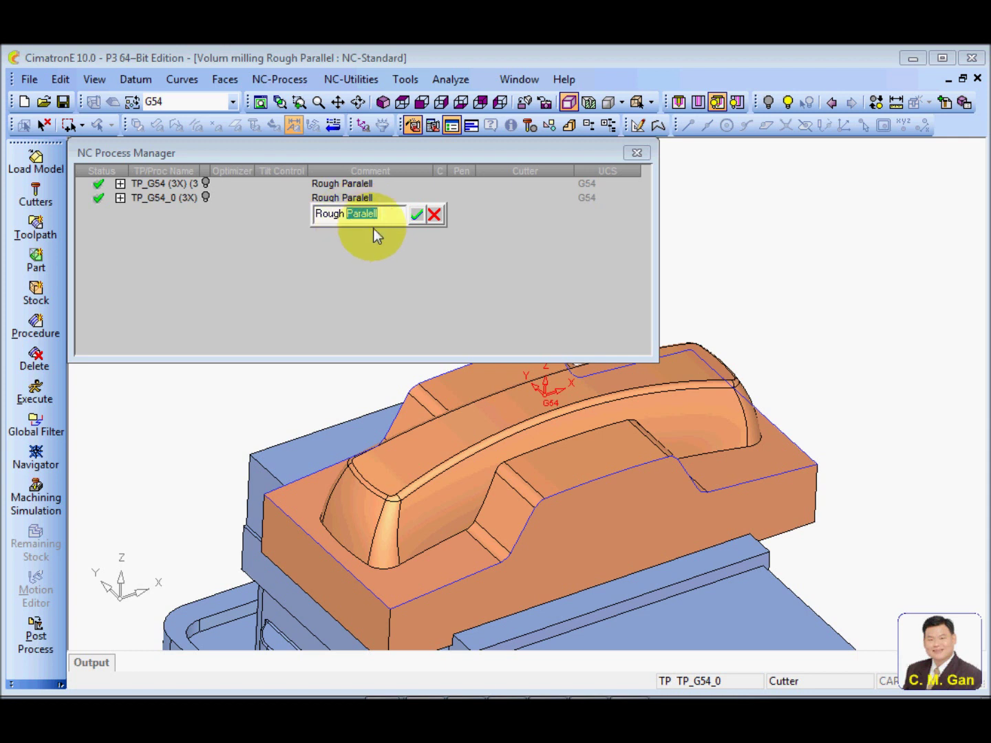
pyautogui.write('Zcut')
pyautogui.click(416, 214)
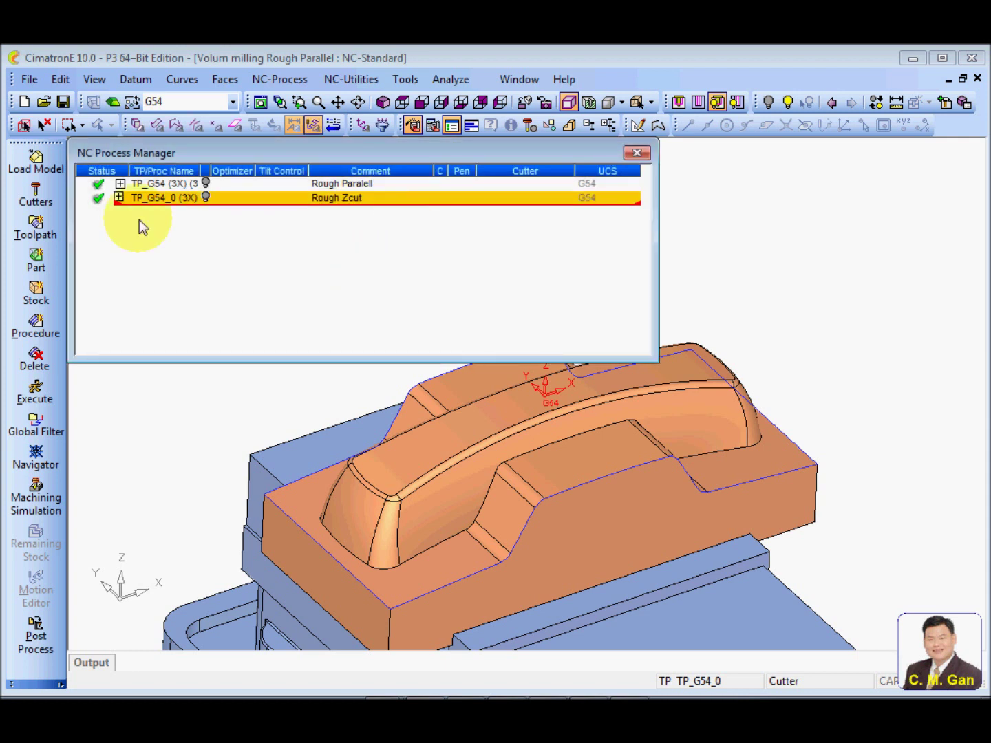
# Step: Delete the copied R-Parallel_50 procedure from TP_G54_0
pyautogui.click(119, 197)
pyautogui.click(170, 247)
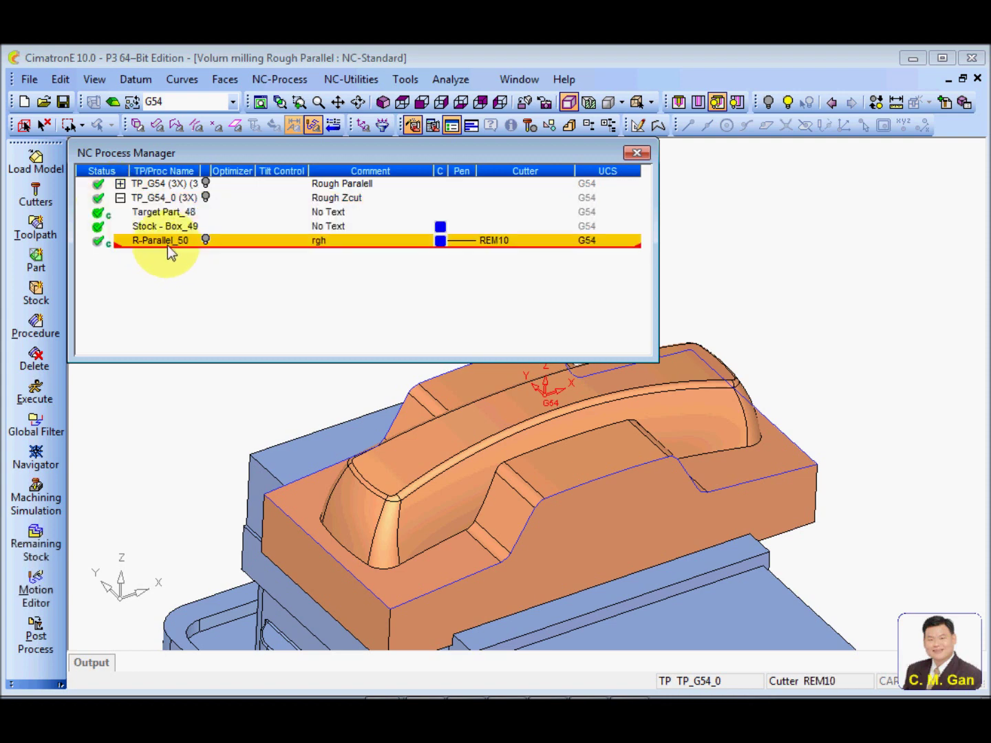
pyautogui.press('Delete')
pyautogui.click(298, 293)
# Step: Apply the 'Parallel Z cut on srf bn10.pct' template at Stock-Box_49 and open the new procedure
pyautogui.rightClick(160, 229)
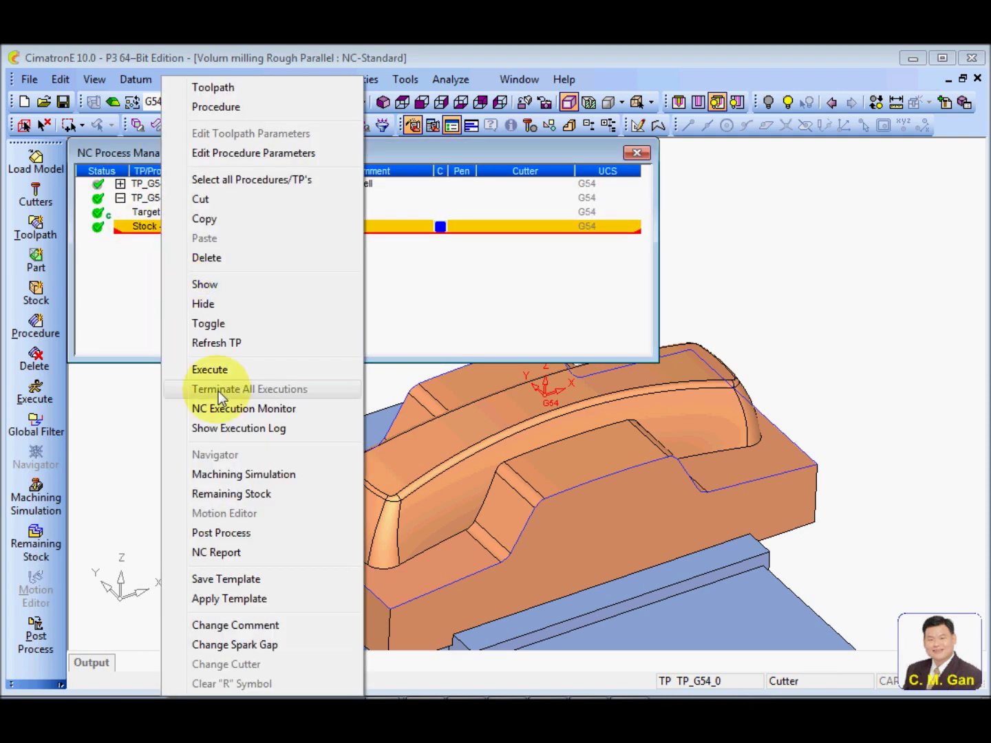
pyautogui.click(251, 598)
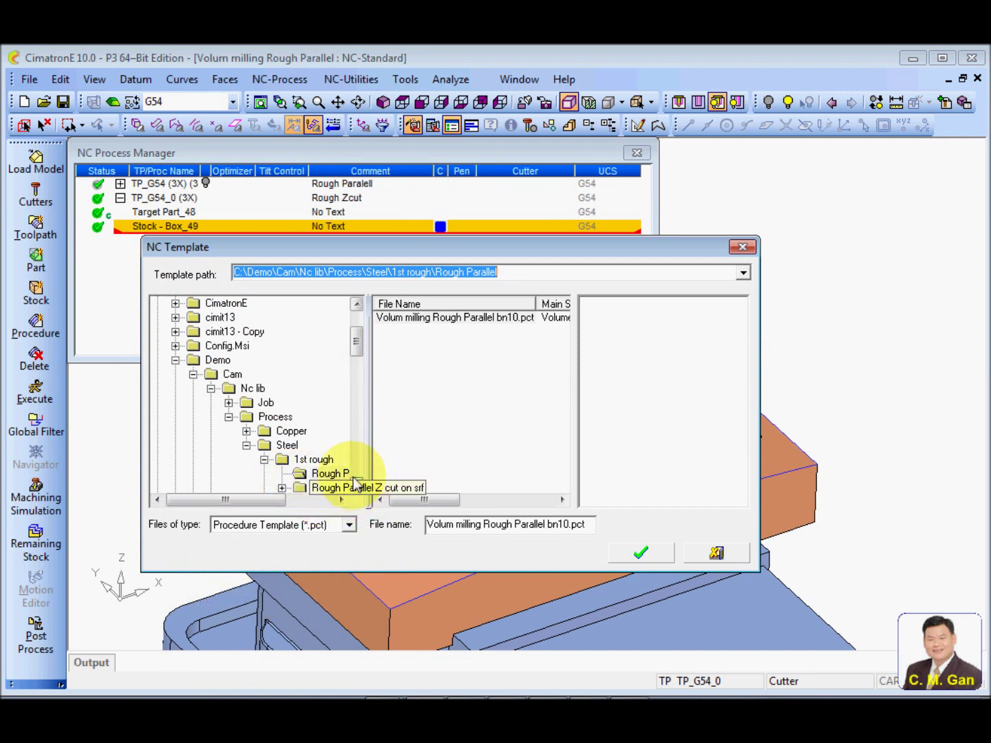
pyautogui.scroll(-3, 353, 481)
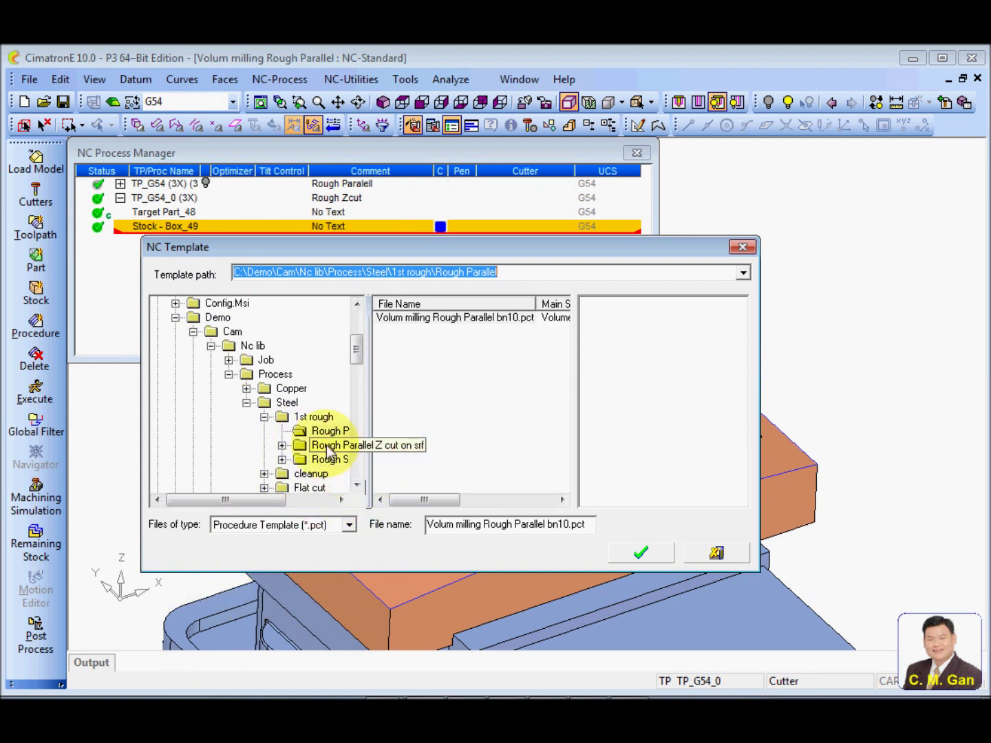
pyautogui.click(329, 446)
pyautogui.click(424, 330)
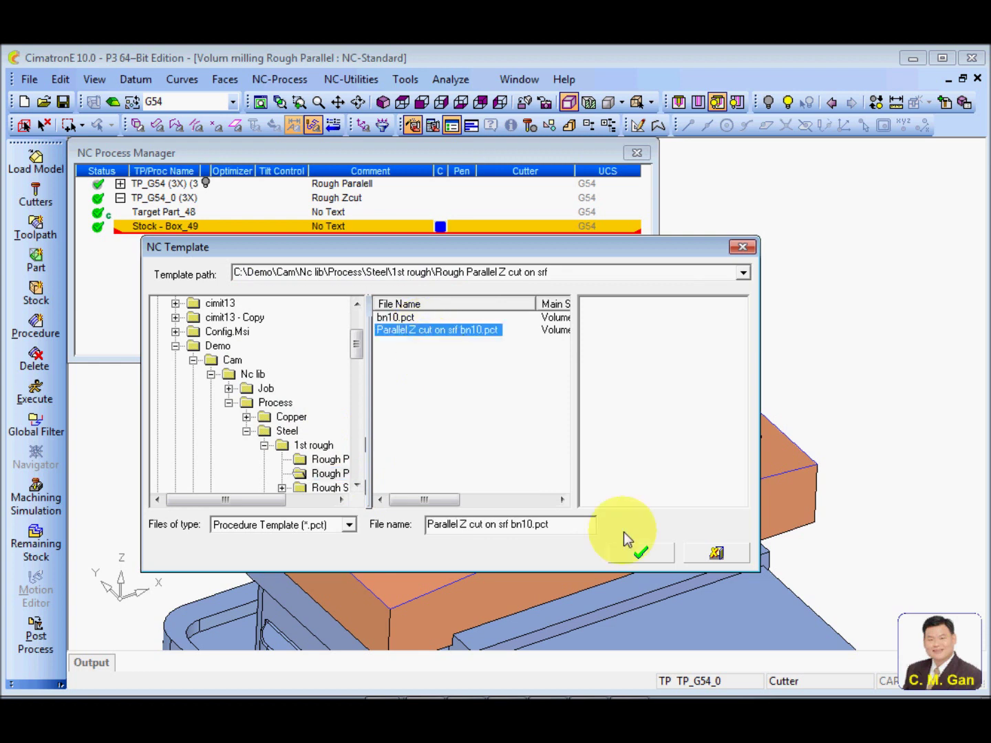
pyautogui.click(651, 556)
pyautogui.doubleClick(158, 239)
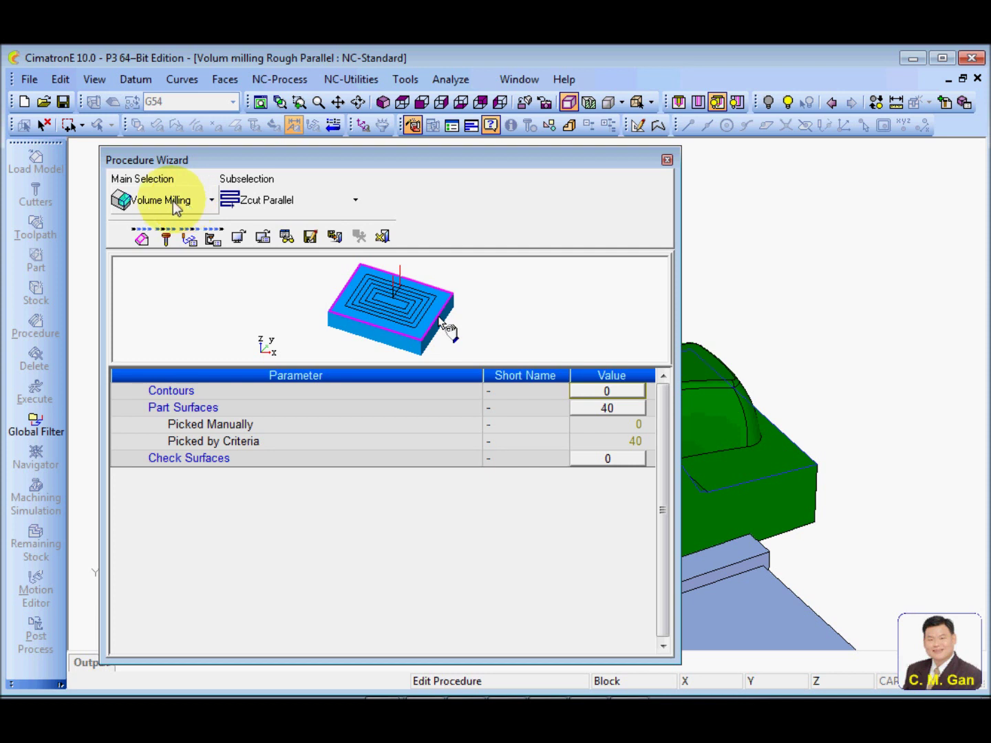
# Step: Keep Zcut Parallel as the subtype and confirm the RBN10 ball cutter (10.0 diameter, 5.0 radius)
pyautogui.click(298, 204)
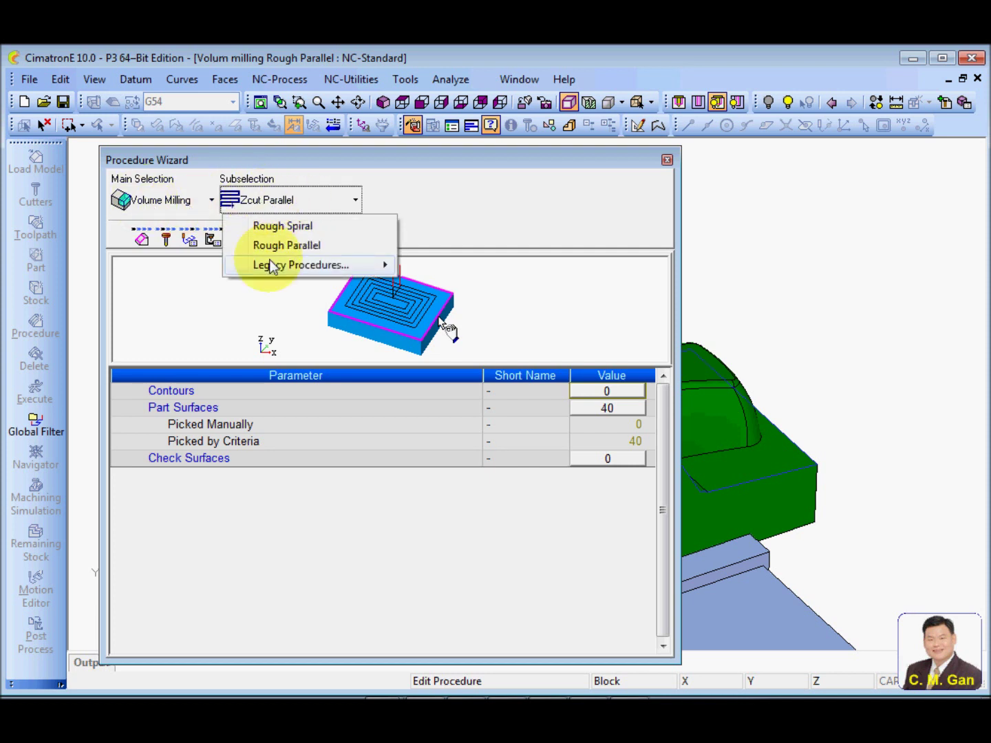
pyautogui.moveTo(271, 267)
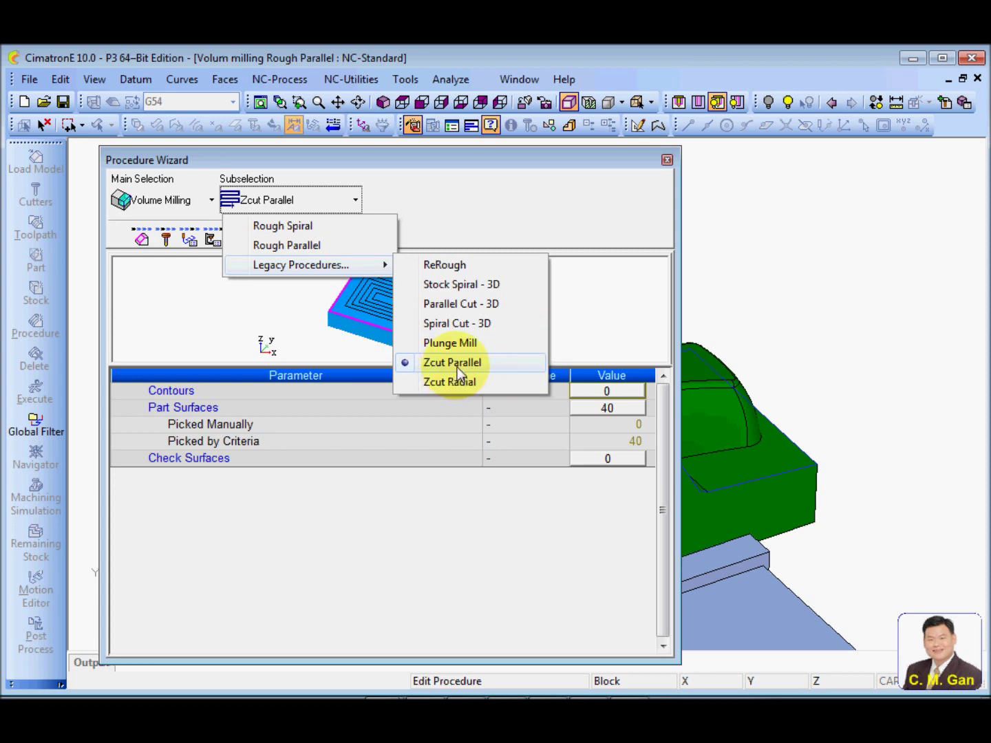
pyautogui.click(406, 576)
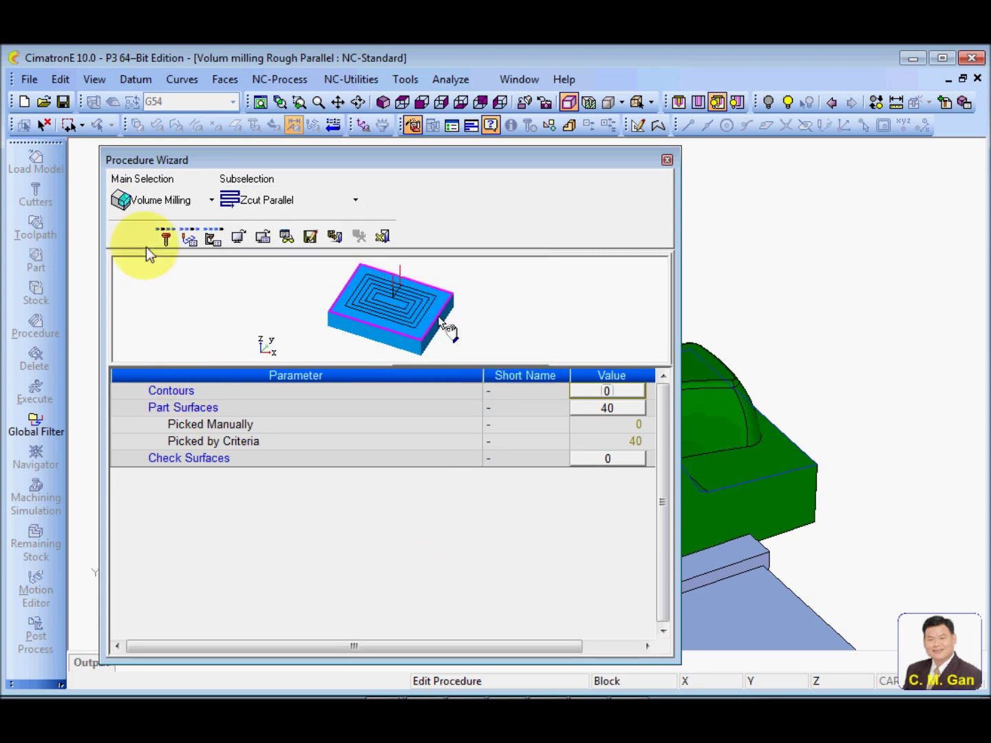
pyautogui.click(166, 238)
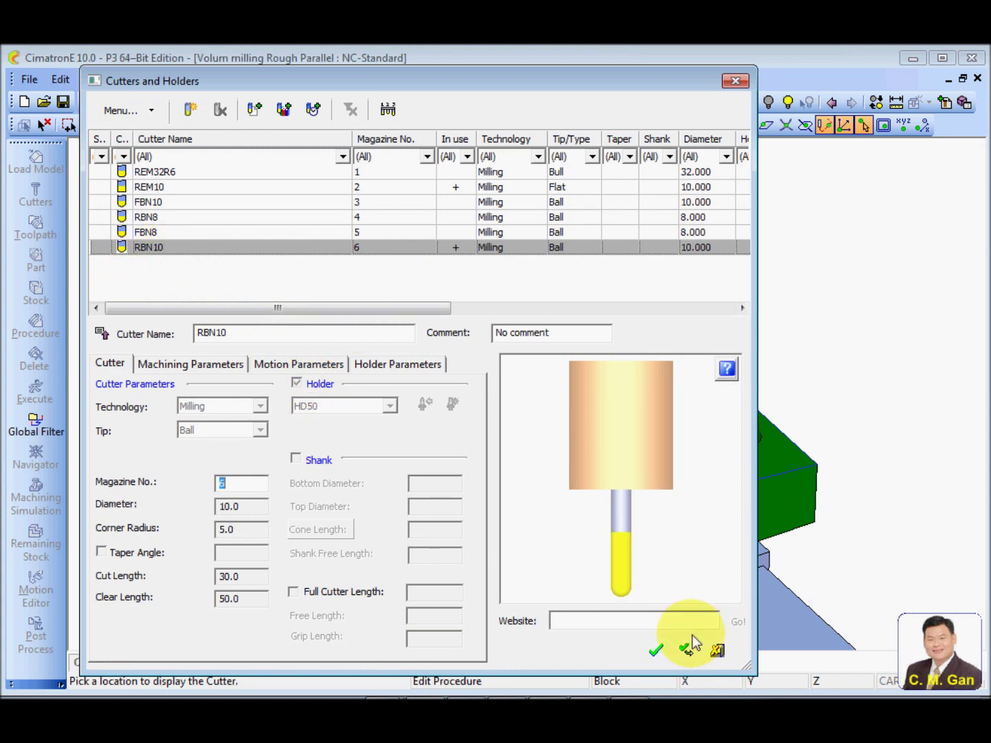
pyautogui.click(718, 650)
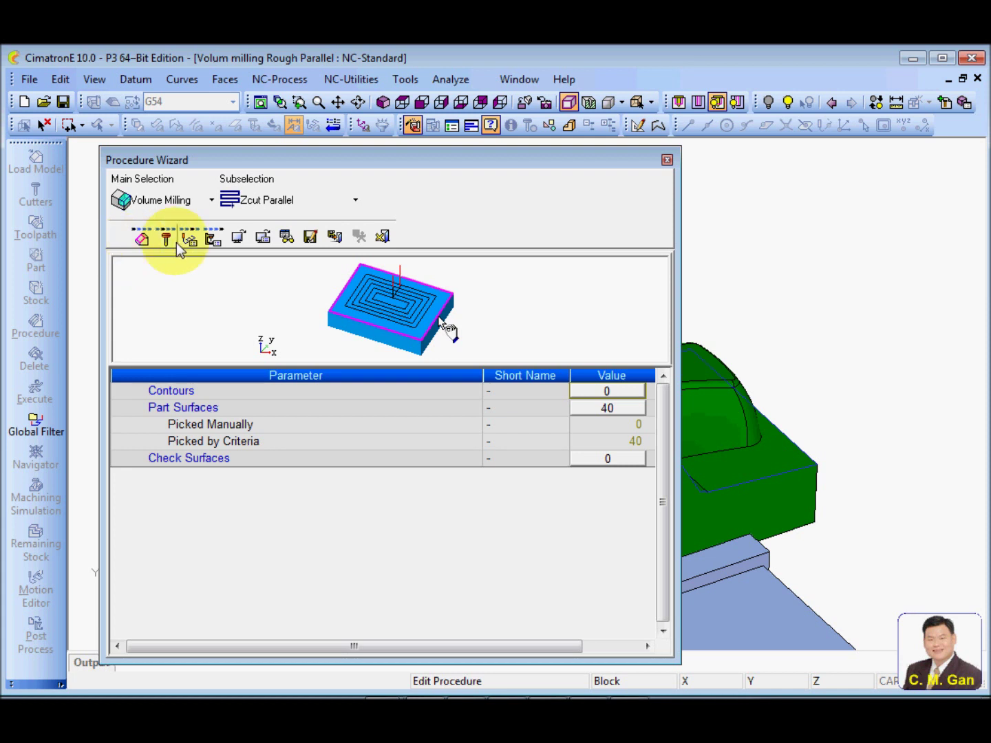
# Step: Review the Tangent surface approach and the Z-Top 1.0000 and Z-Bottom -45.3388 levels
pyautogui.click(194, 244)
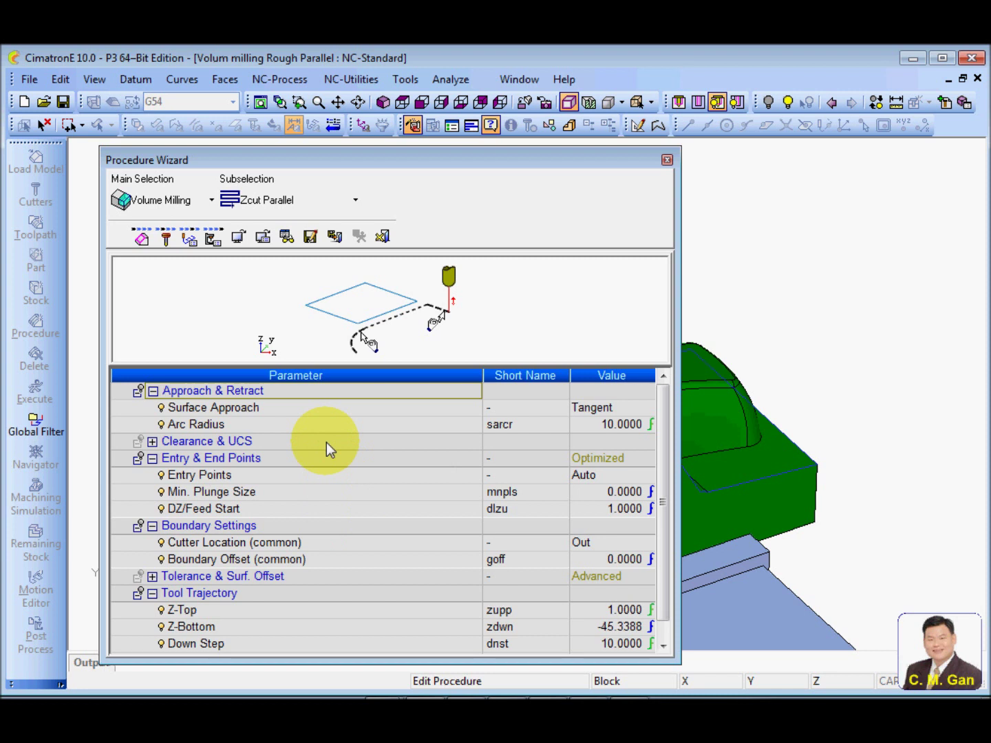
pyautogui.click(240, 410)
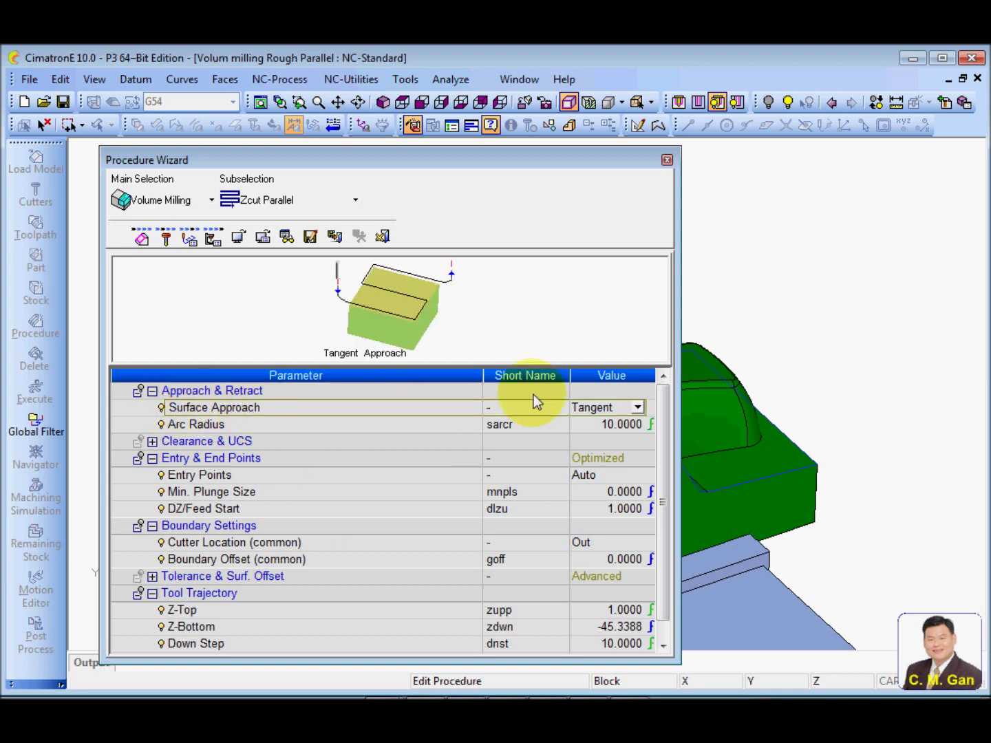
pyautogui.click(148, 392)
pyautogui.scroll(-3, 659, 492)
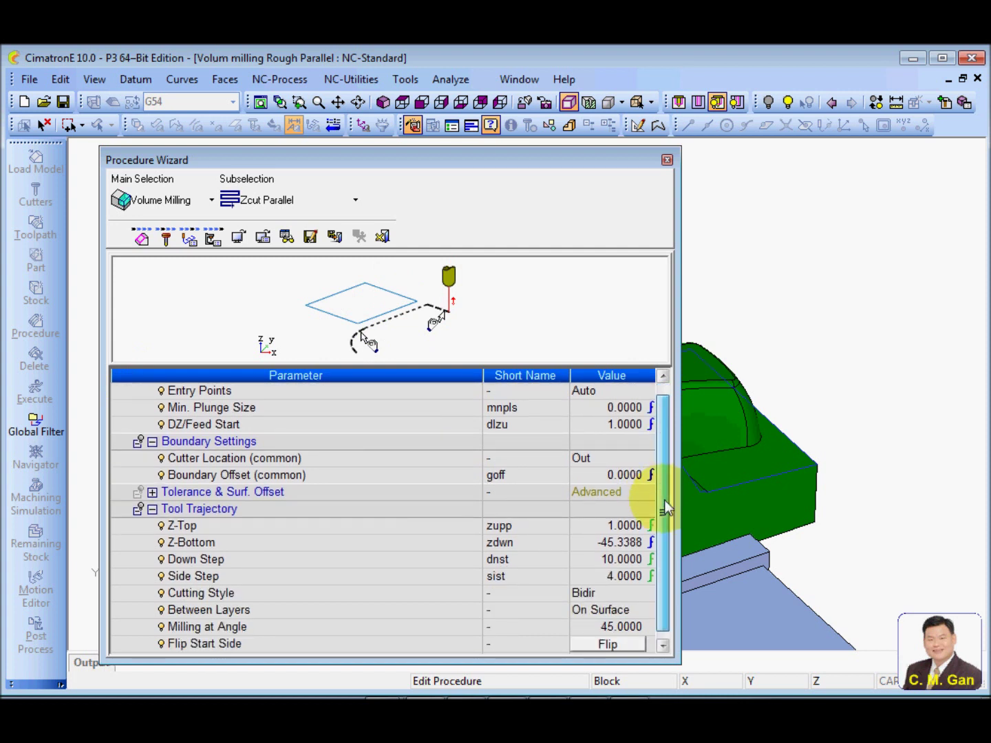
pyautogui.scroll(-2, 666, 508)
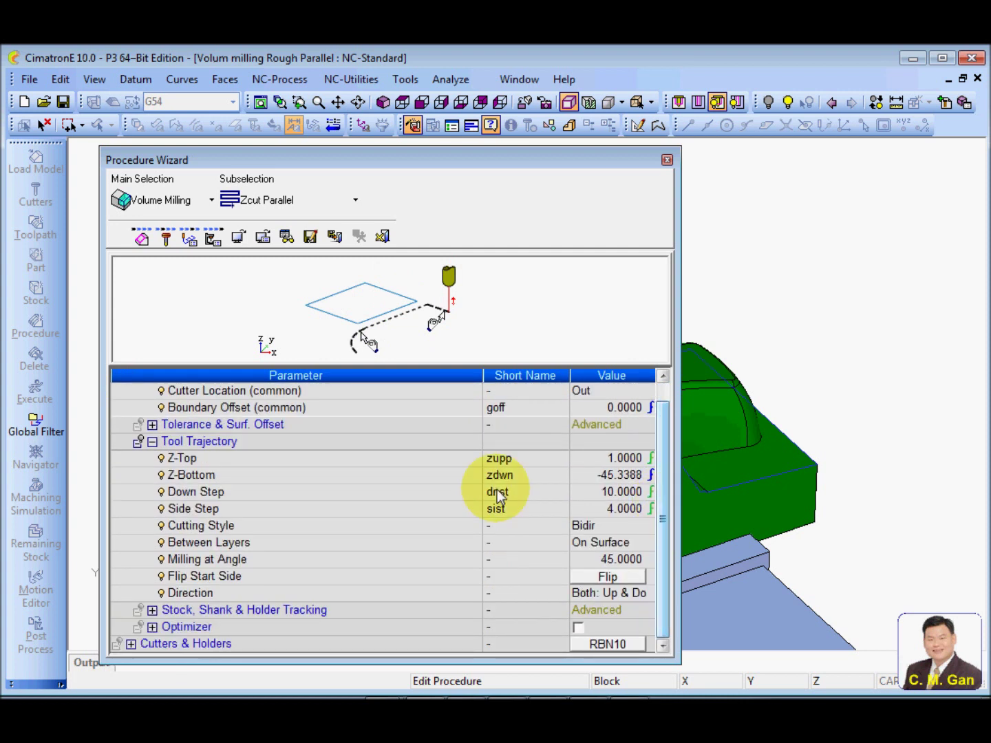
pyautogui.click(251, 459)
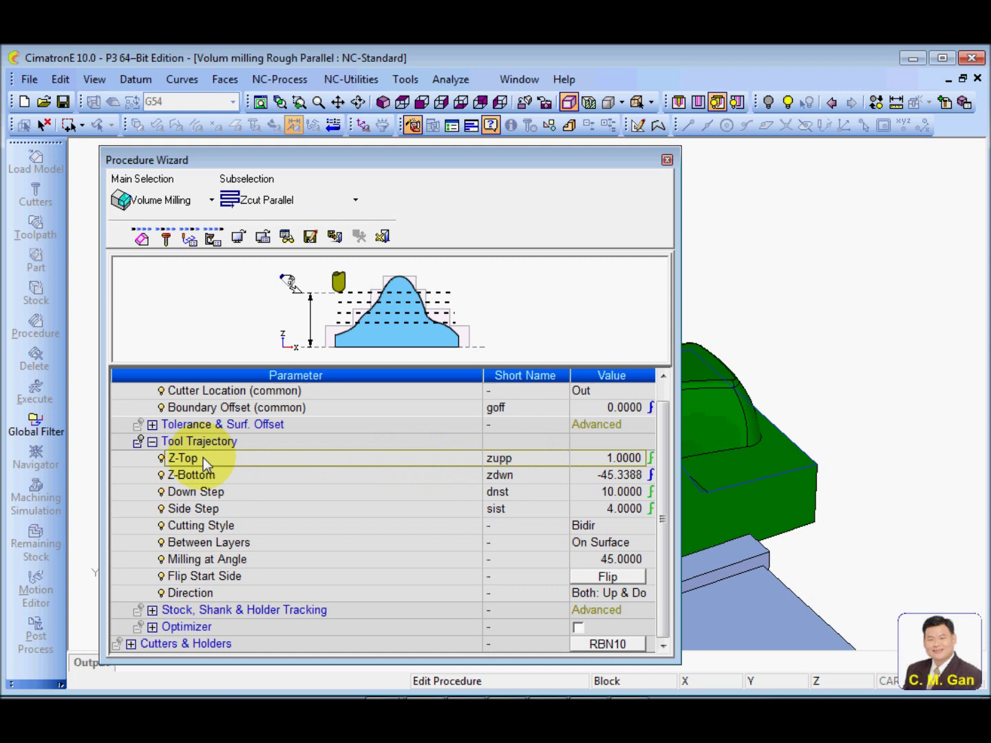
pyautogui.click(229, 473)
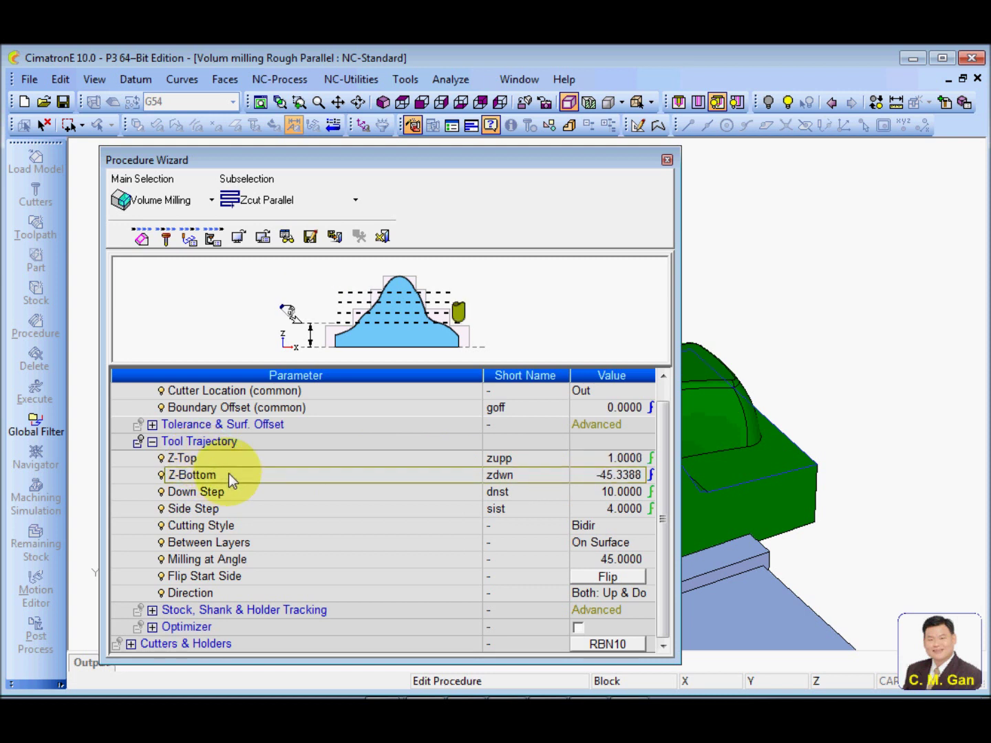
# Step: Keep Down Step 10.0000, Side Step 4, Bidir cutting between layers at a 45° milling angle, then return to geometry
pyautogui.click(235, 492)
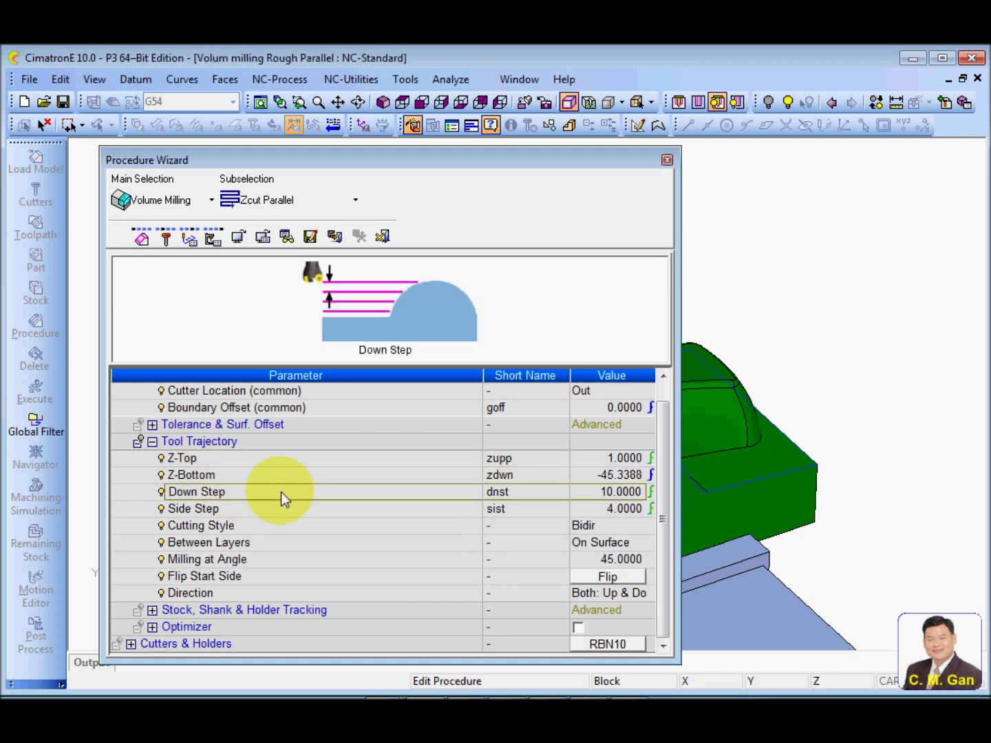
pyautogui.click(619, 491)
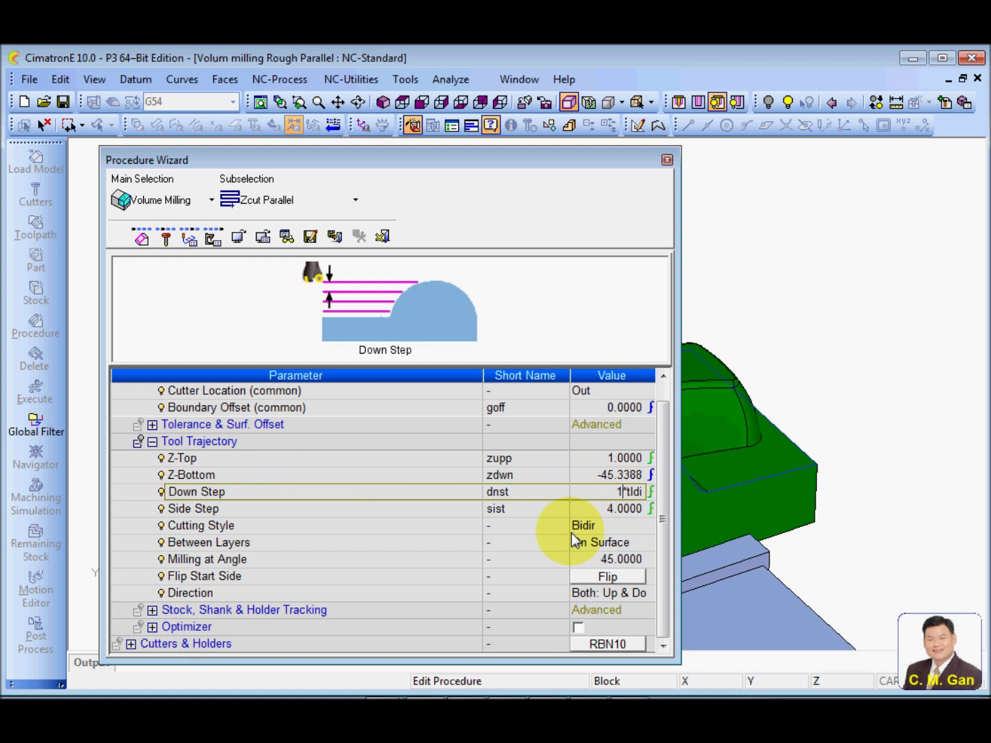
pyautogui.click(445, 492)
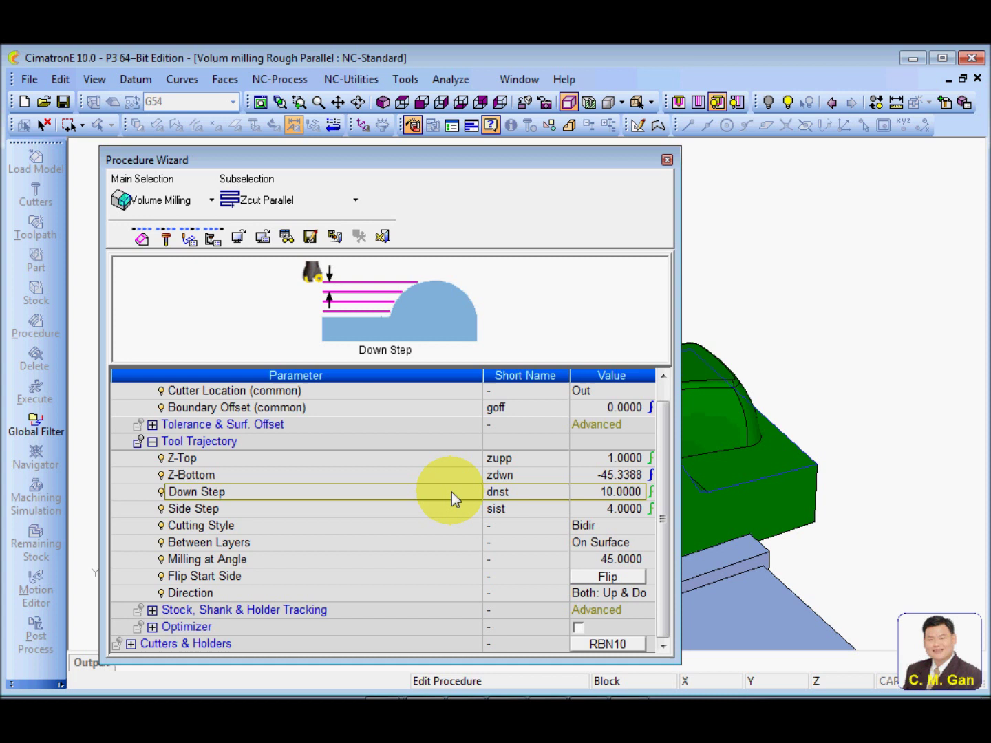
pyautogui.click(430, 510)
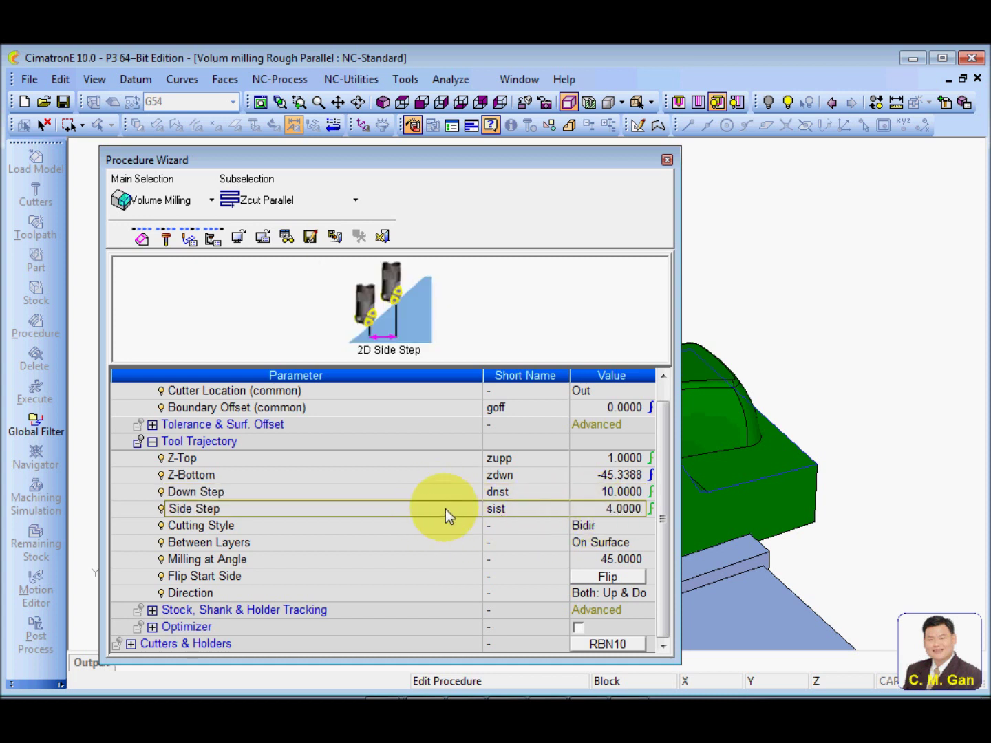
pyautogui.click(440, 526)
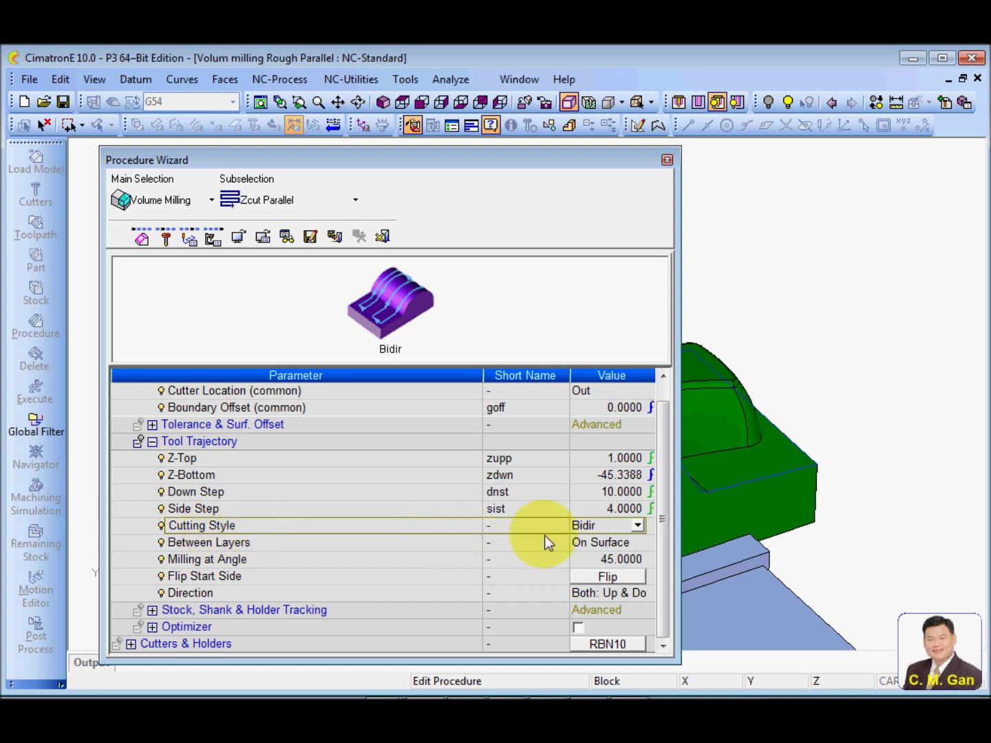
pyautogui.click(443, 542)
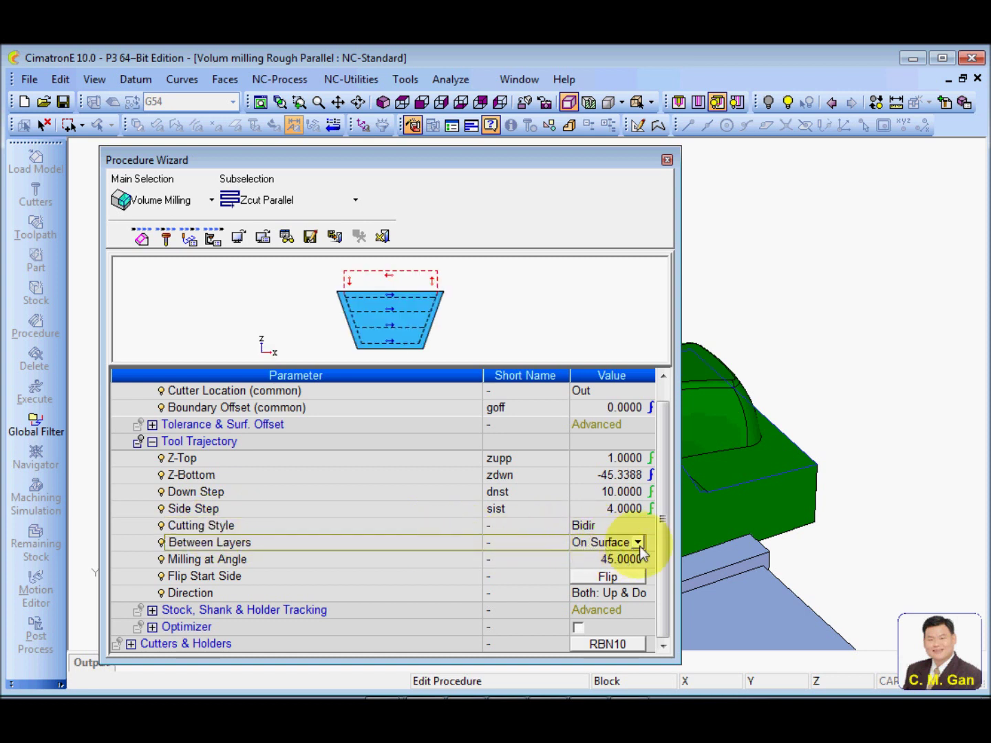
pyautogui.click(403, 560)
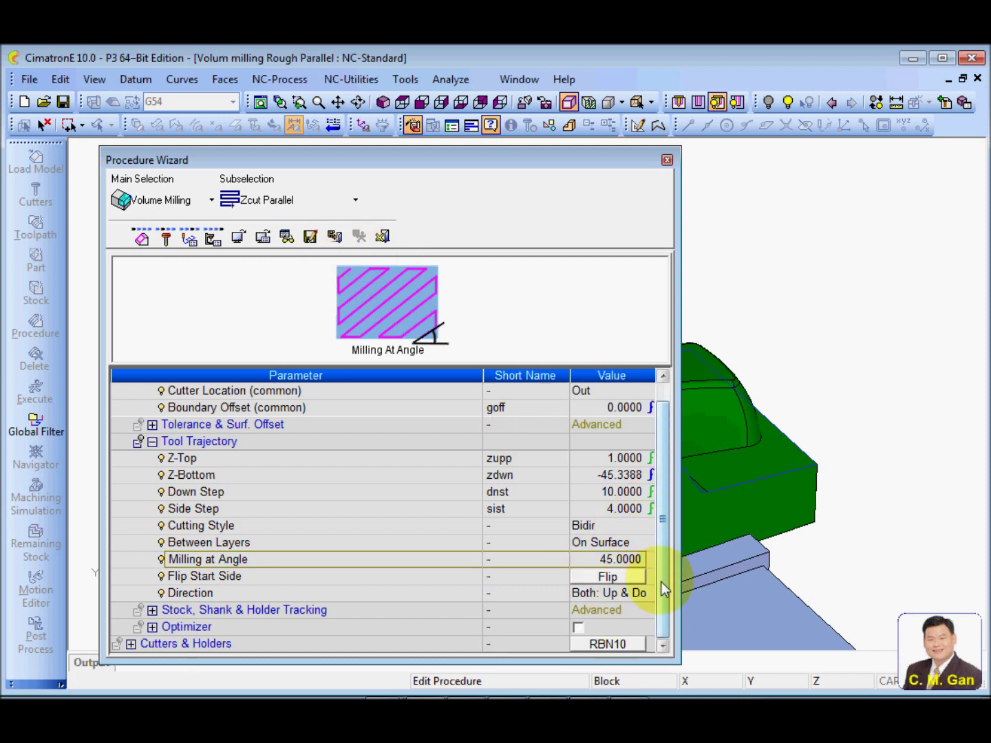
pyautogui.click(150, 239)
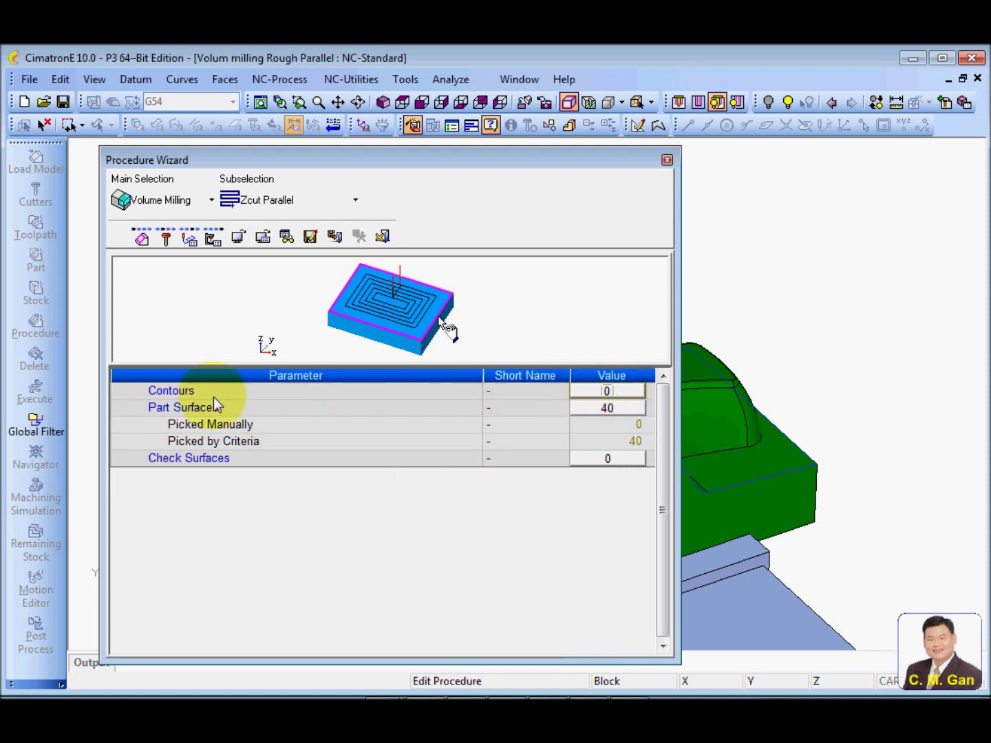
# Step: Add the part's outer edge as the boundary contour for the Zcut Parallel procedure
pyautogui.click(608, 393)
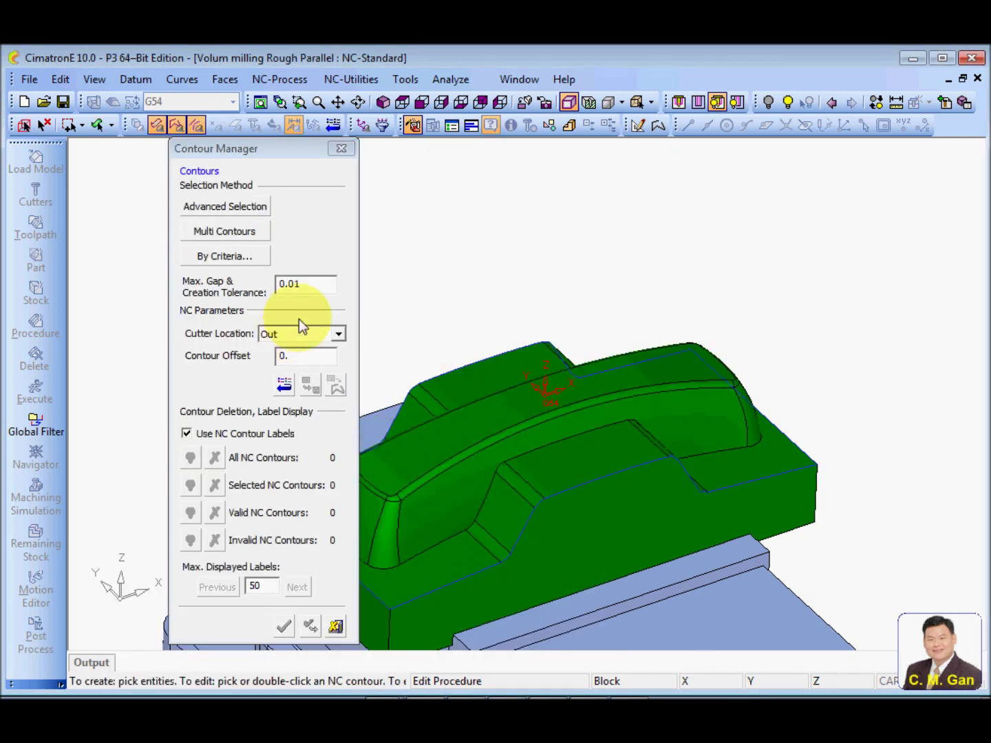
pyautogui.click(547, 498)
pyautogui.middleClick(500, 258)
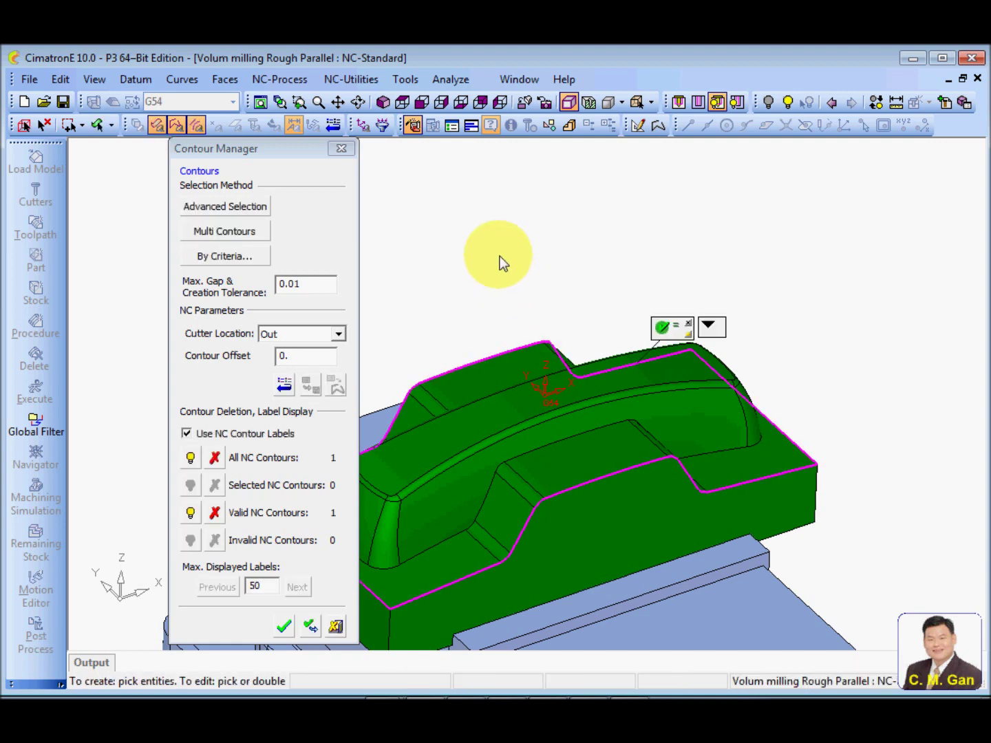
pyautogui.middleClick(499, 256)
# Step: Save and calculate the procedure, then launch and play its machining simulation
pyautogui.click(381, 236)
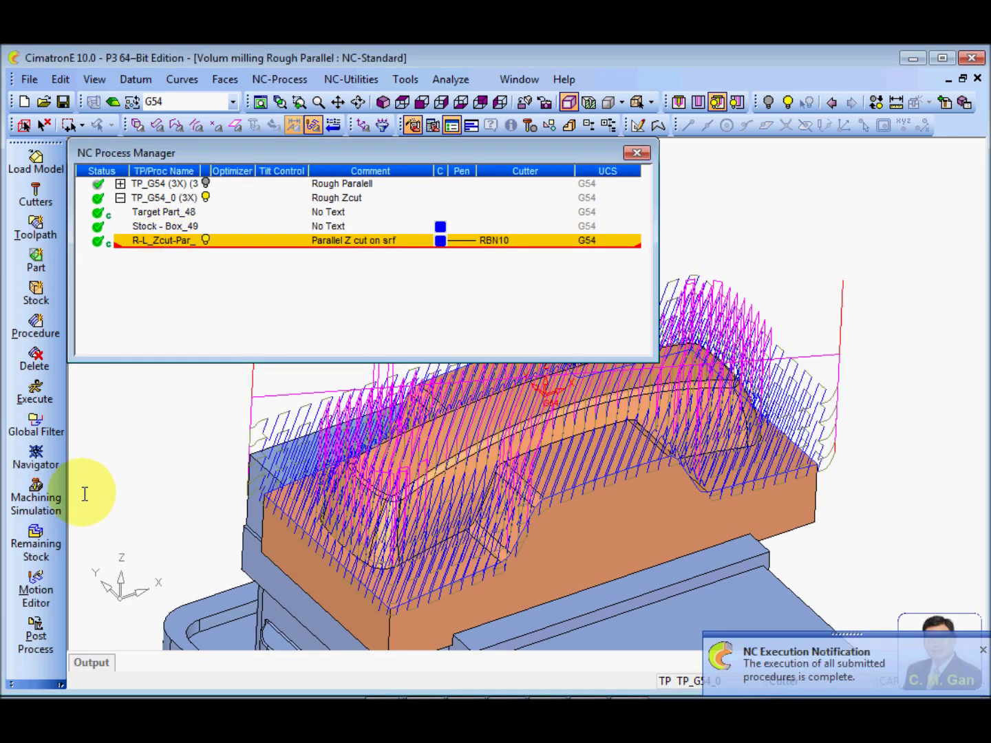
pyautogui.click(41, 501)
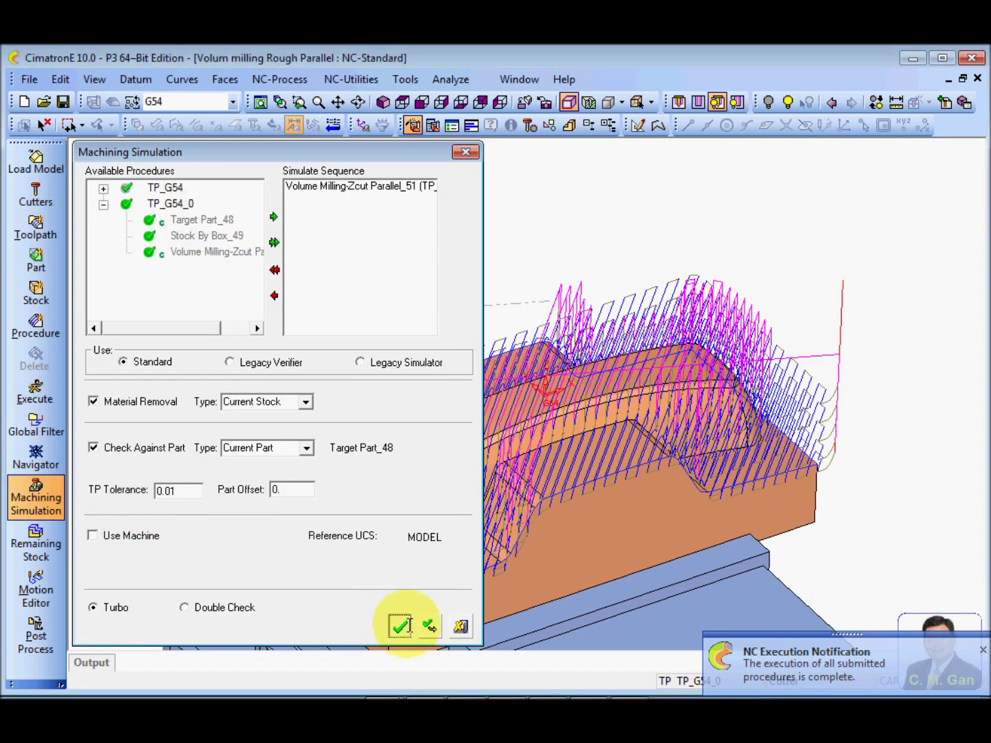
pyautogui.click(401, 625)
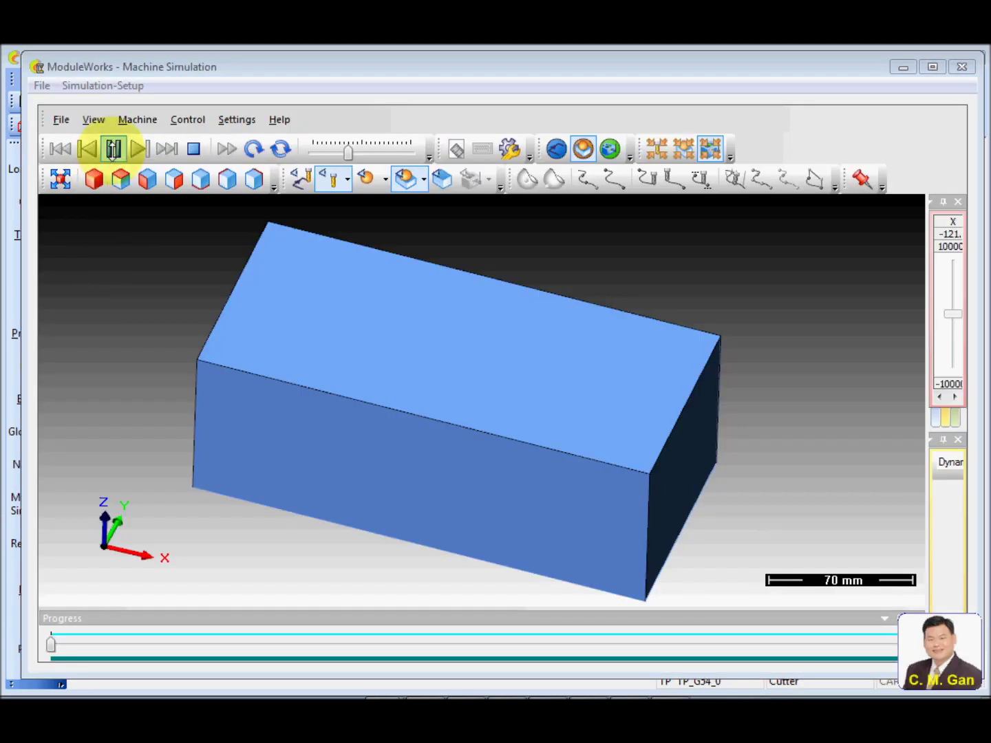
pyautogui.click(115, 148)
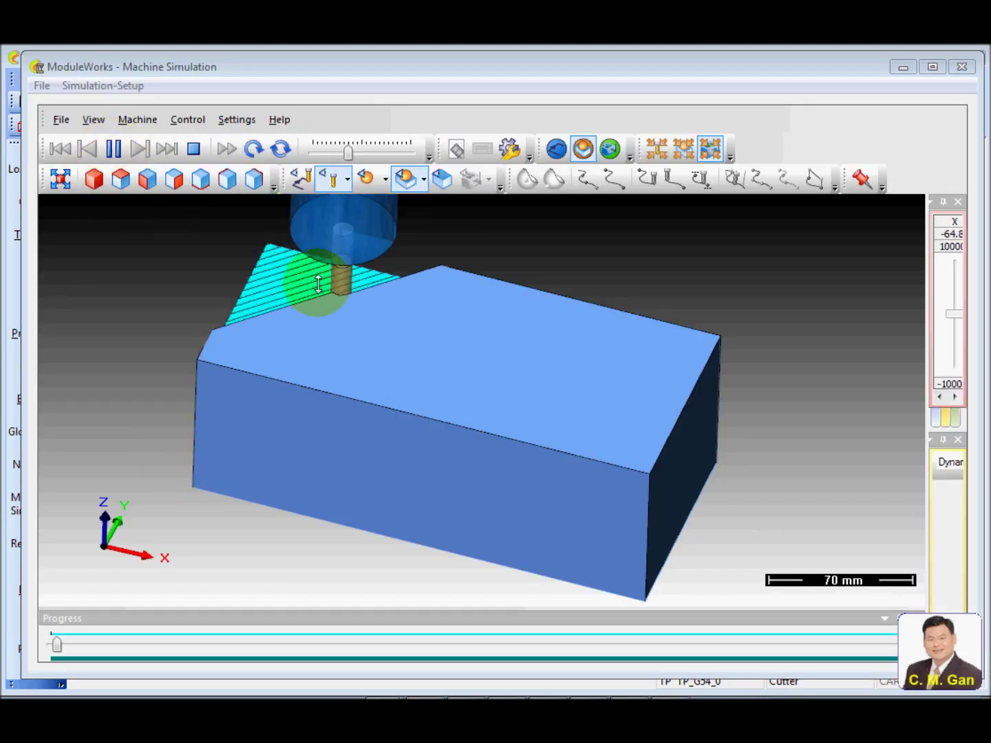
# Step: Orbit around the stock block to watch the ball-nose cut, then raise the simulation speed
pyautogui.moveTo(318, 284); pyautogui.dragTo(723, 342)
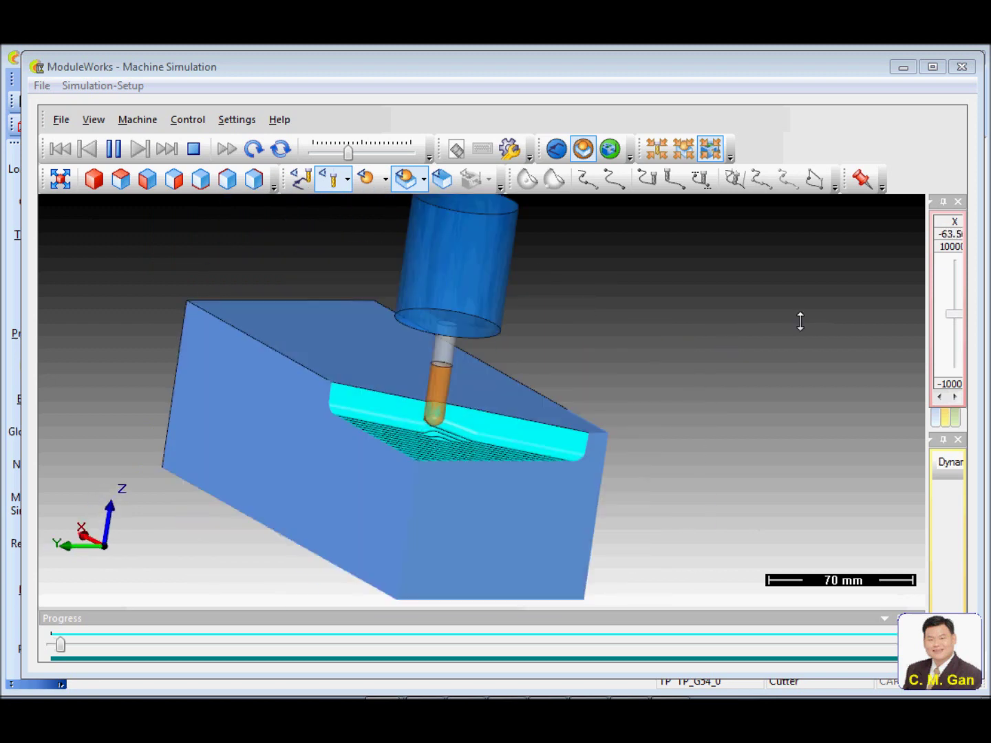
pyautogui.moveTo(801, 320); pyautogui.dragTo(860, 350)
pyautogui.moveTo(648, 457)
pyautogui.mouseDown()
pyautogui.moveTo(674, 441)
pyautogui.moveTo(601, 416)
pyautogui.moveTo(648, 454)
pyautogui.mouseUp()
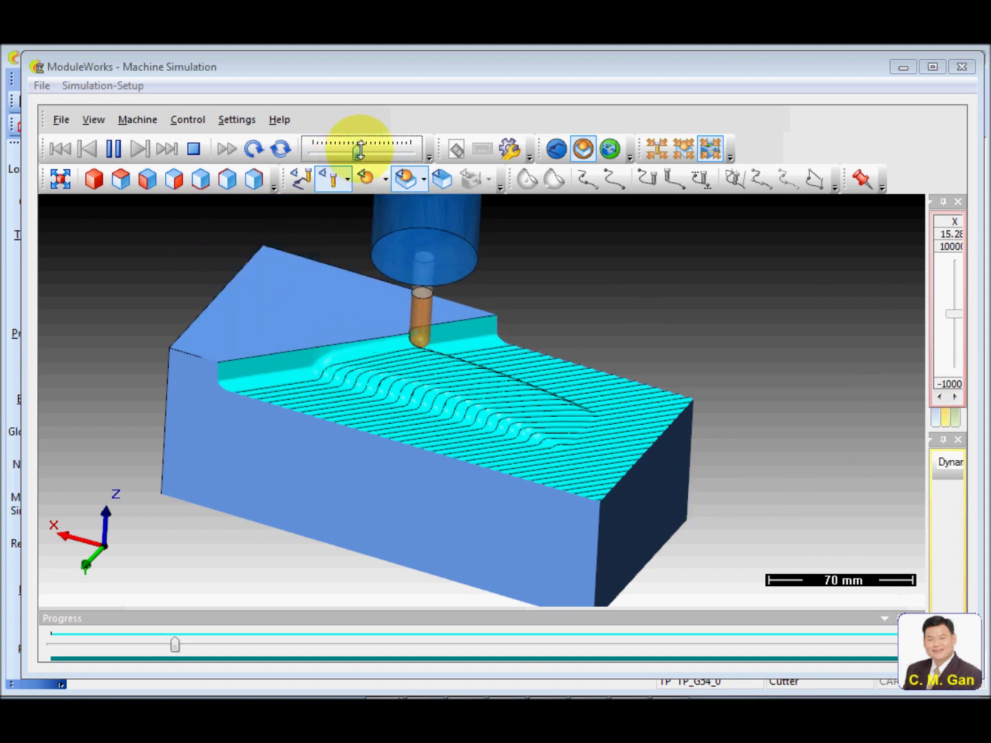
pyautogui.moveTo(353, 150); pyautogui.dragTo(366, 148)
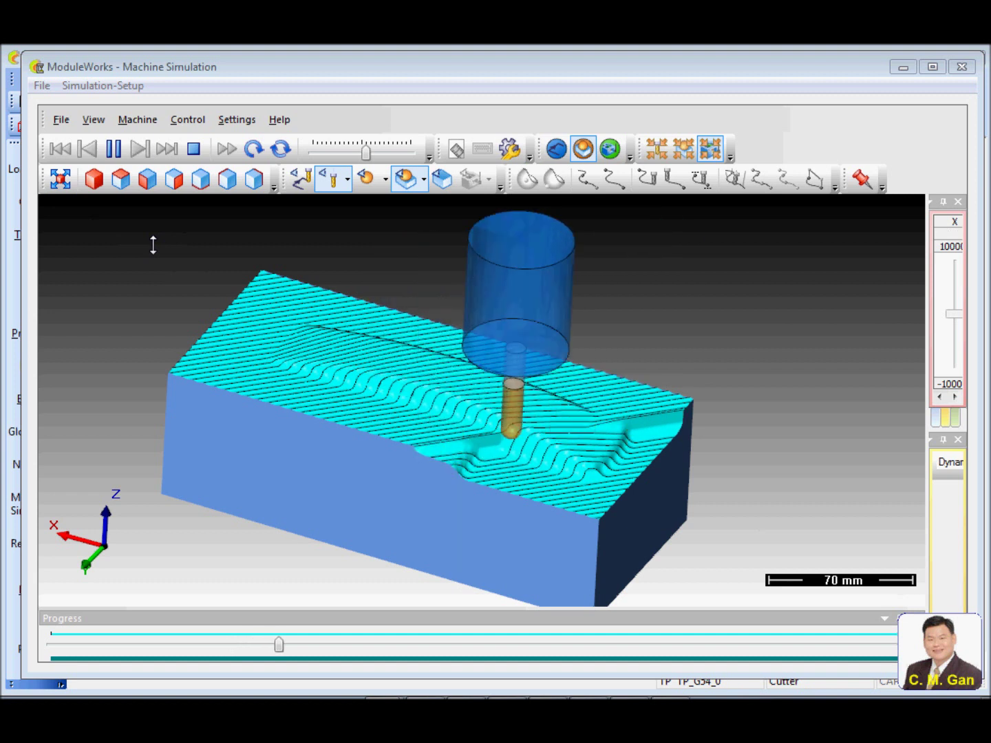
# Step: Increase the simulation speed further while the roughing continues
pyautogui.moveTo(366, 153); pyautogui.dragTo(379, 152)
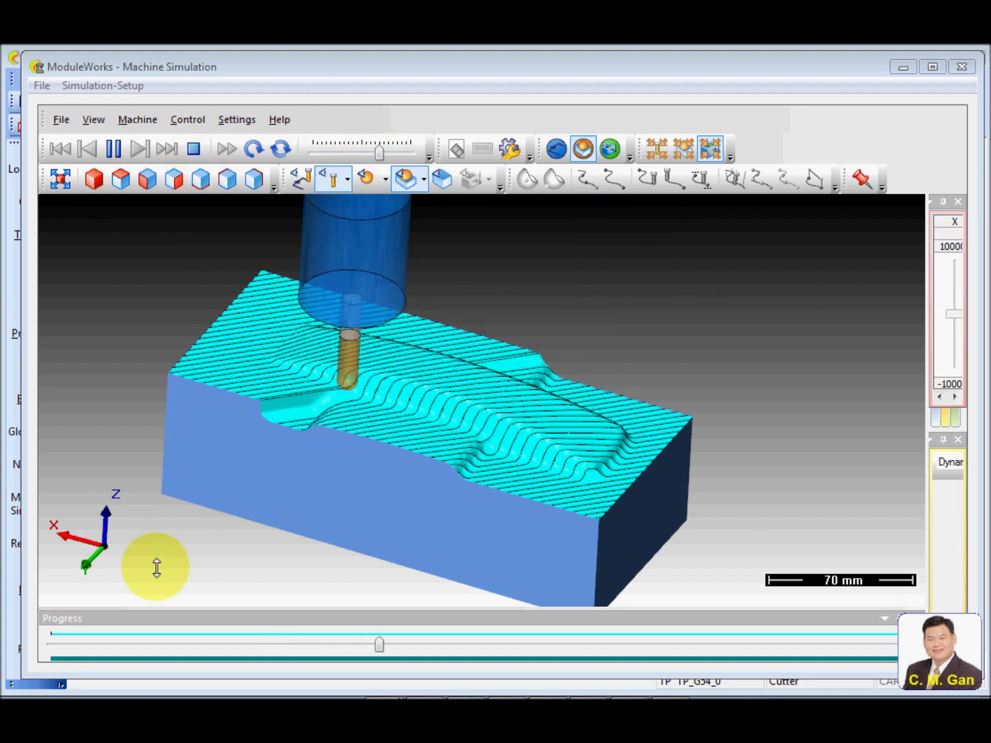